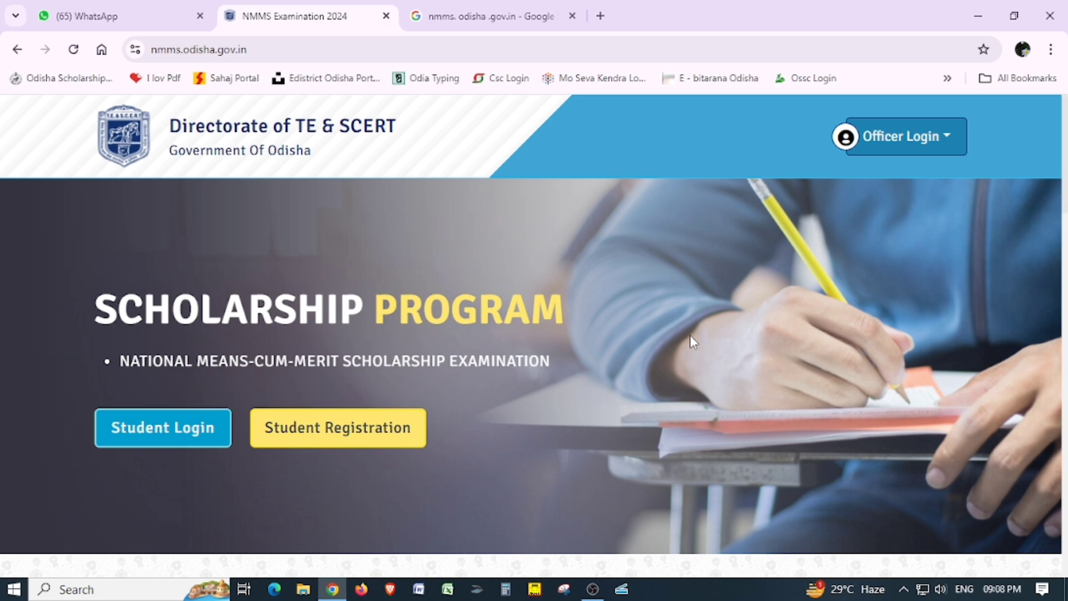
Highlight the hard-copy submission deadline in row 2 of the schedule.
scroll(627, 334, "down", 5)
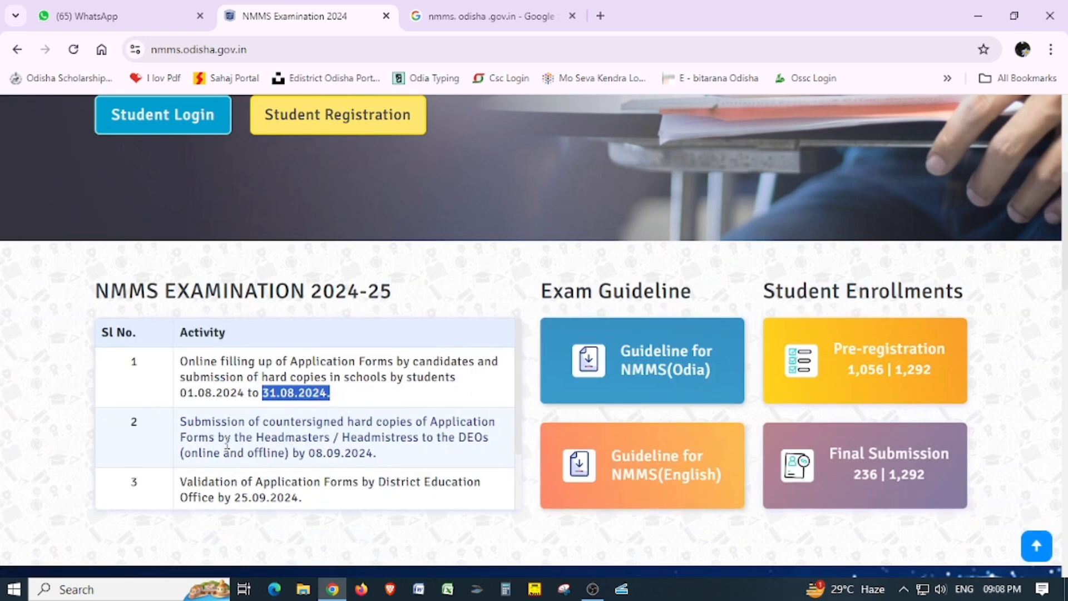
left_click_drag(181, 424, 459, 455)
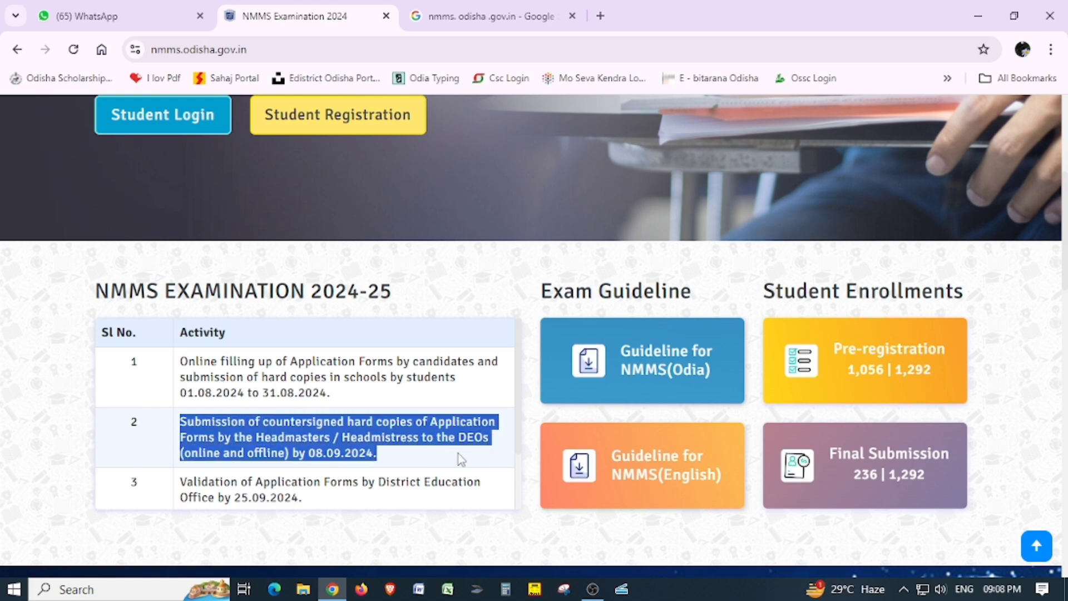
scroll(490, 439, "up", 4)
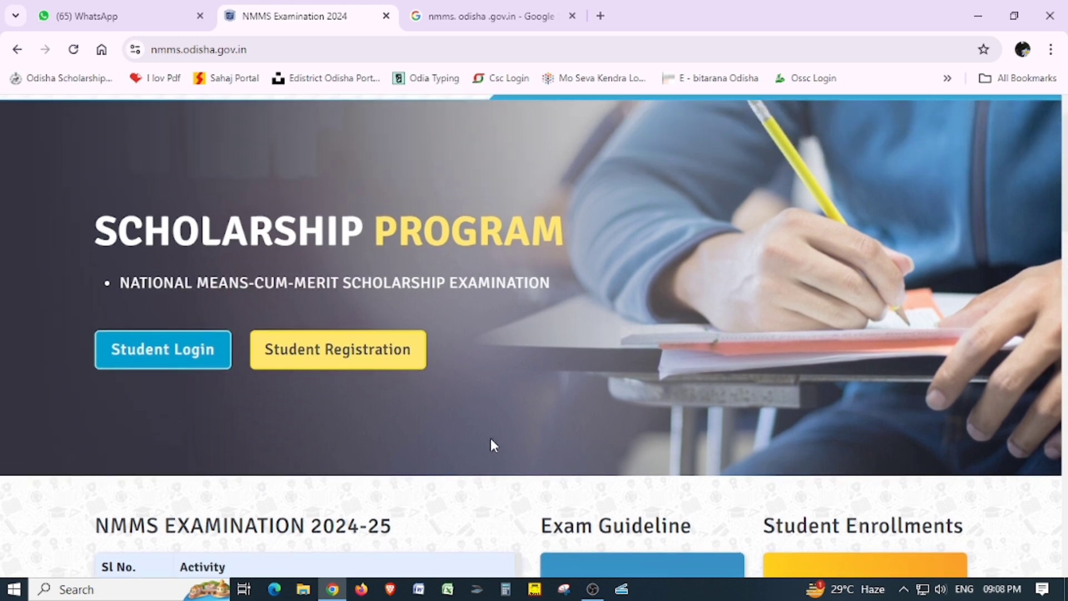
scroll(492, 445, "up", 2)
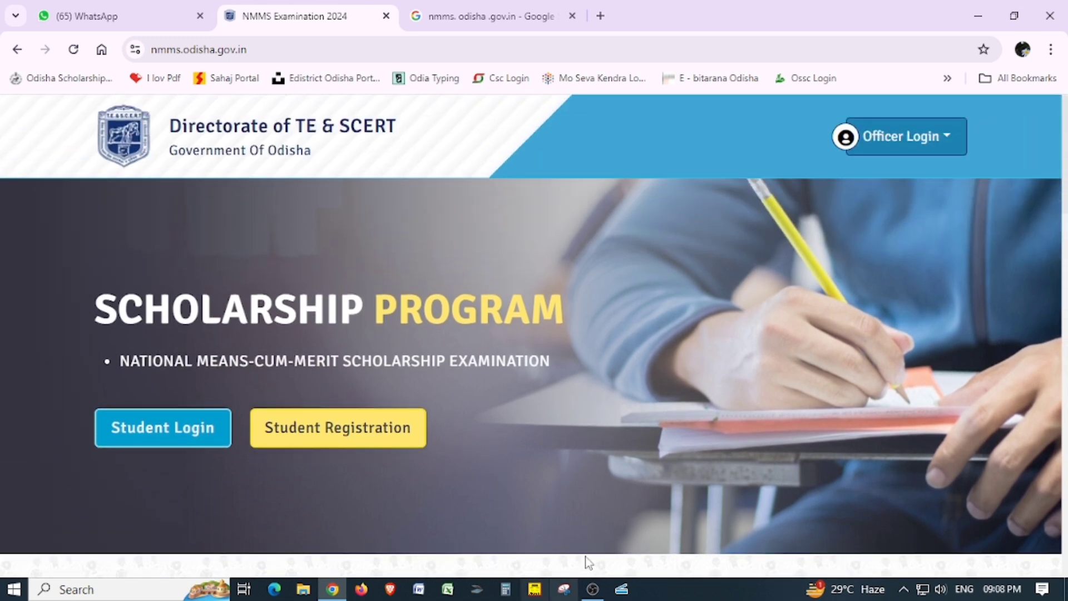
Go from the search results to SCERT Odisha's NTSE / NMMS page and launch the NMMS portal.
left_click(505, 20)
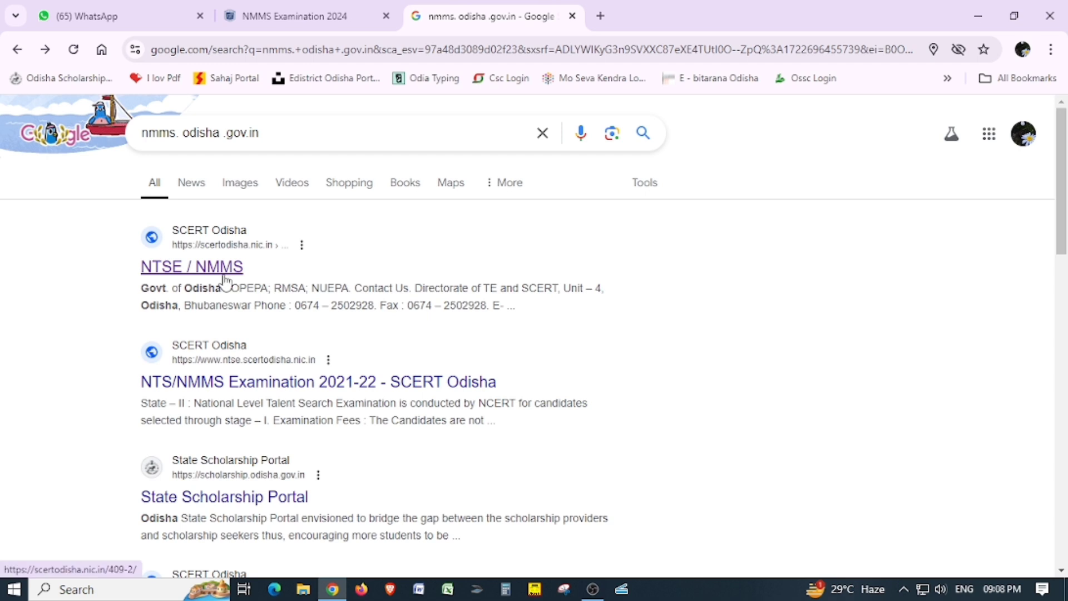
left_click(186, 273)
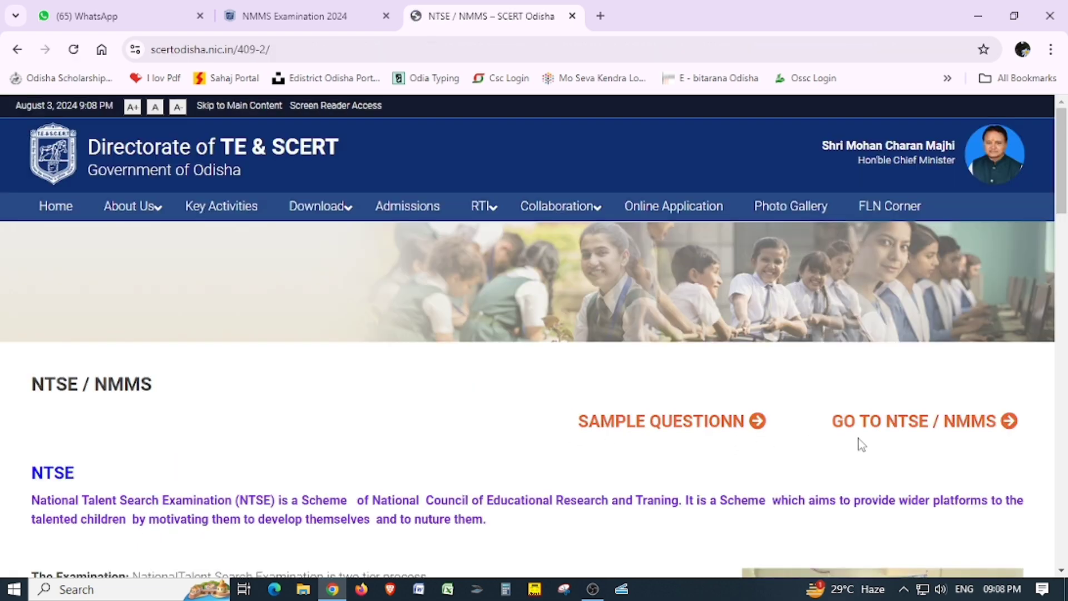
left_click(905, 428)
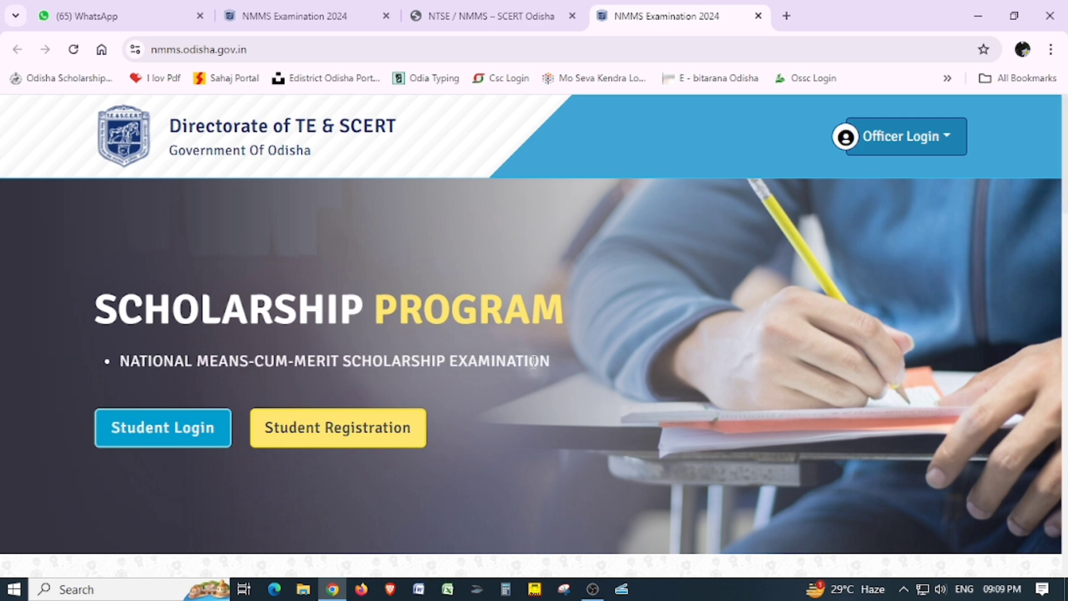
scroll(611, 339, "down", 4)
scroll(612, 345, "down", 1)
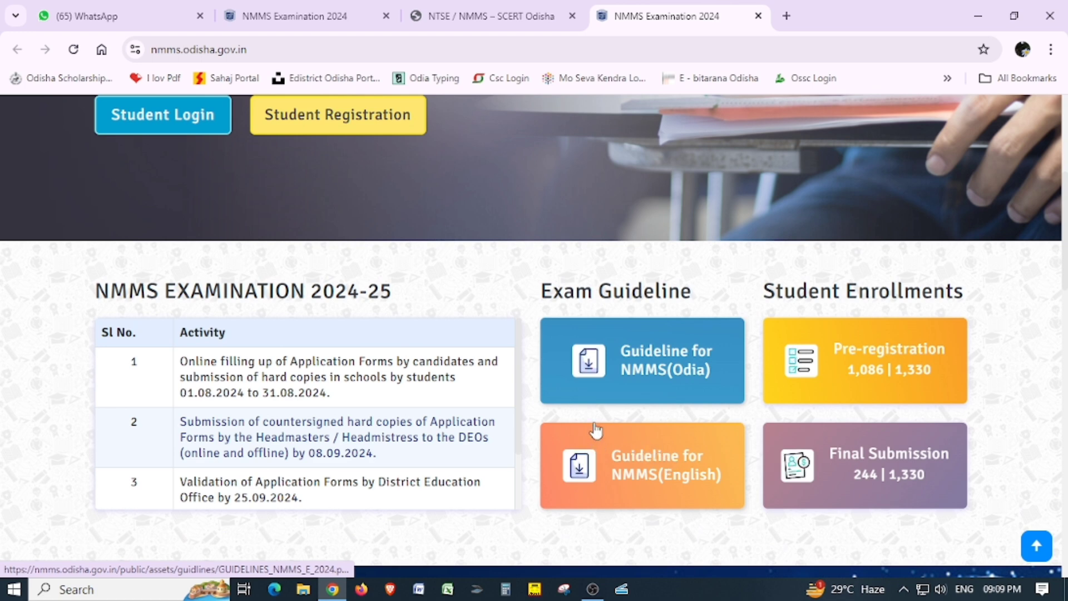
scroll(595, 424, "up", 4)
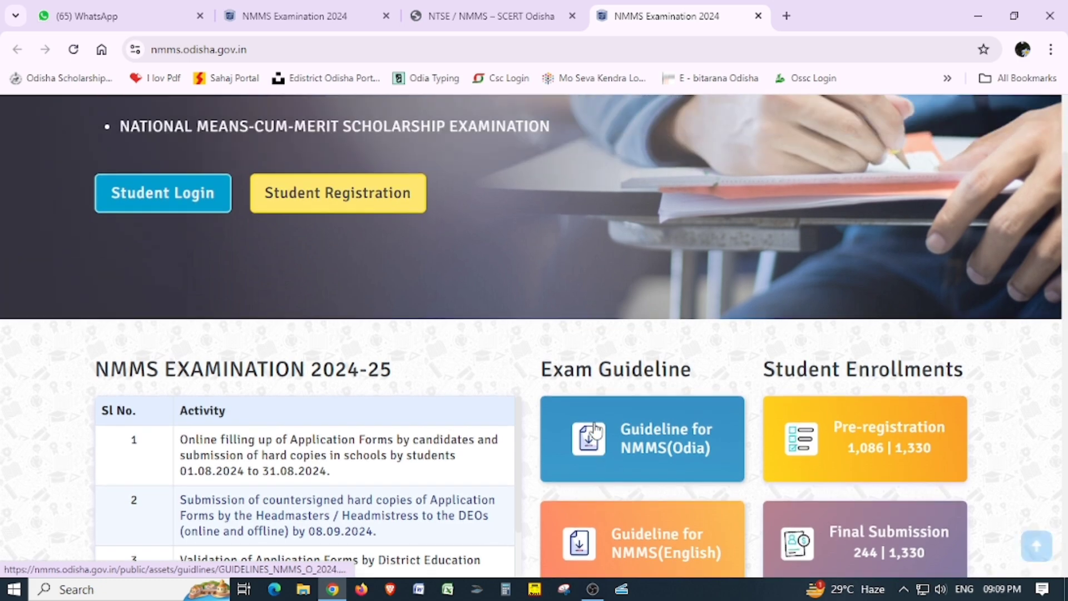
scroll(595, 428, "up", 2)
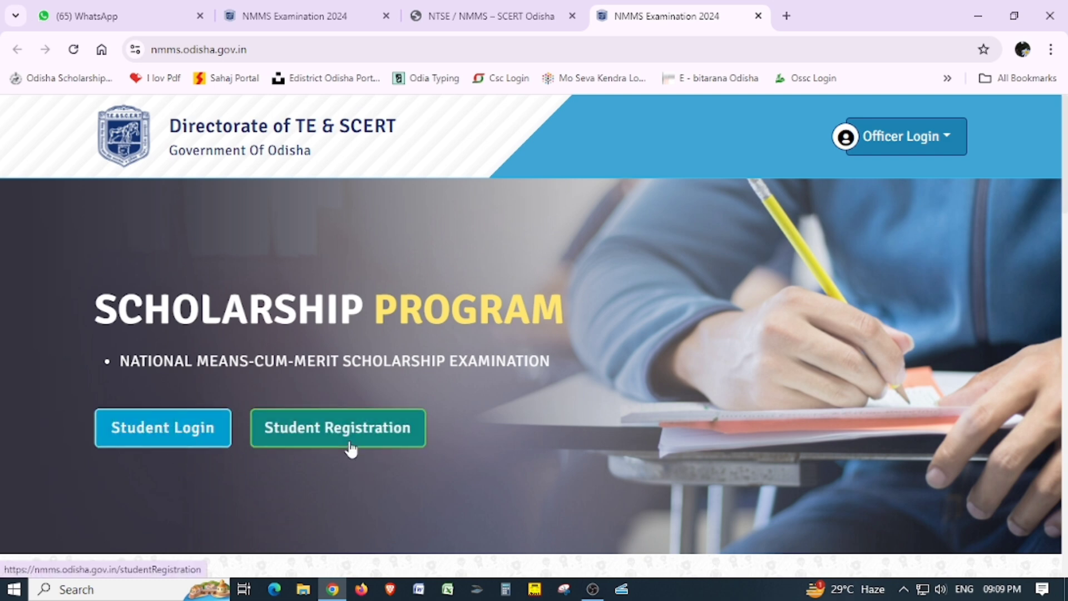
Start a student registration for the National Means-cum-Merit Scholarship Examination scheme.
left_click(362, 446)
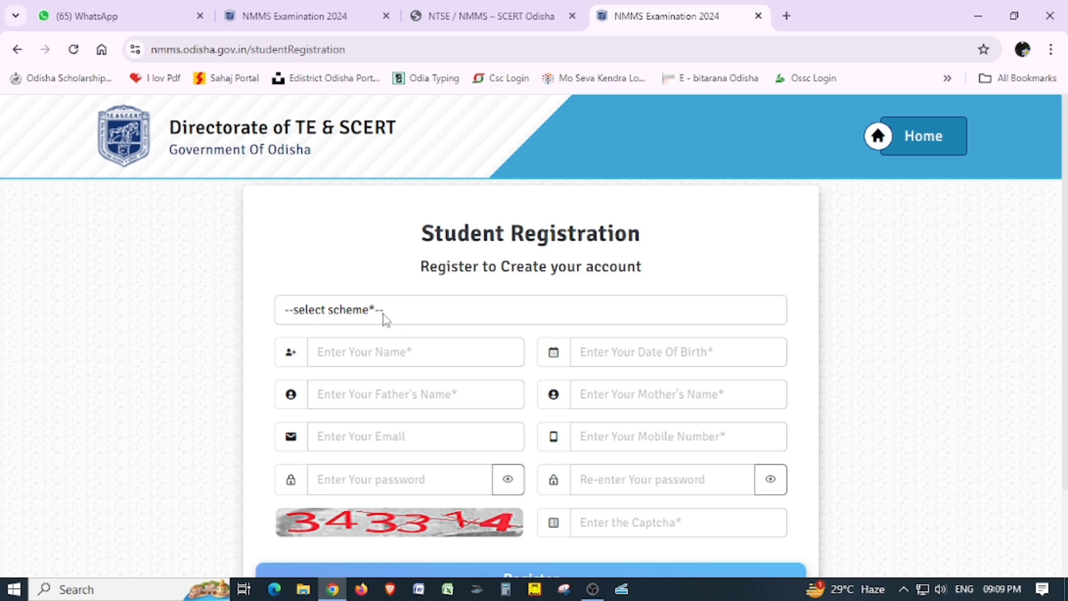
left_click(368, 312)
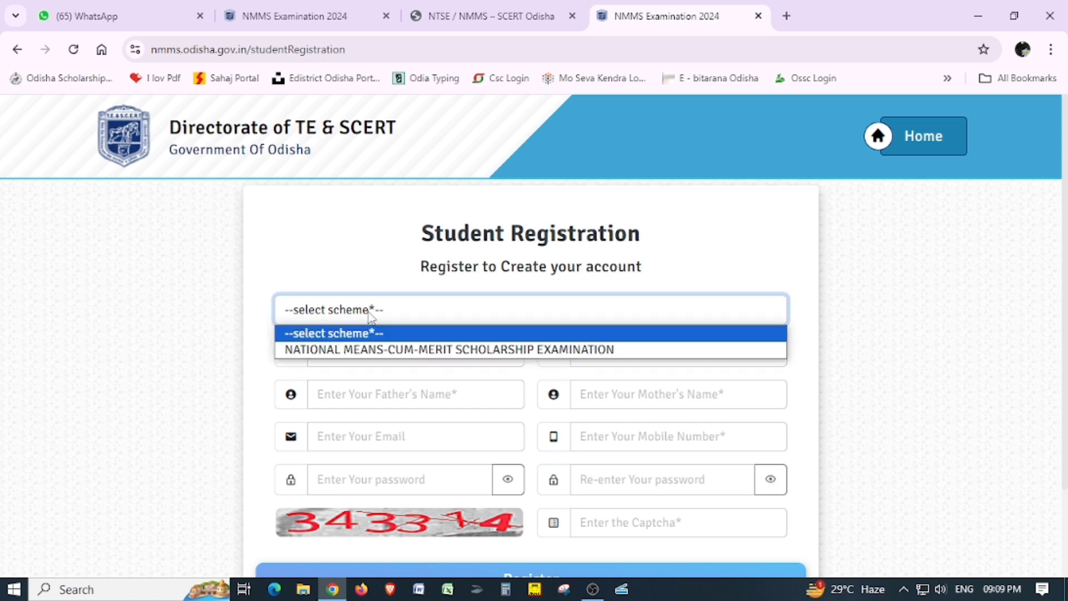
left_click(399, 352)
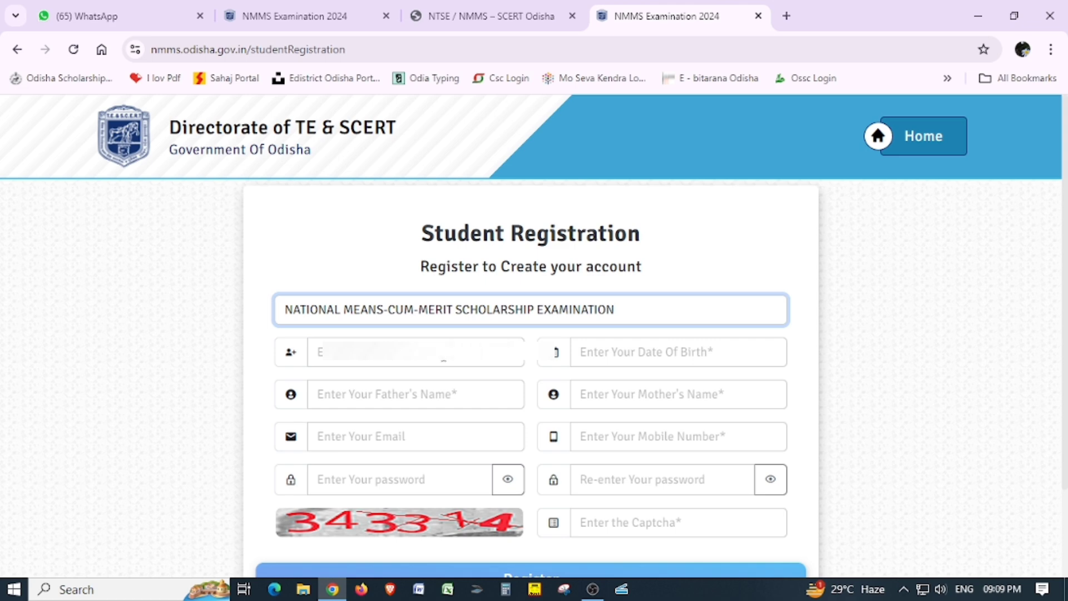
Enter the student's name, date of birth, and father's and mother's names.
left_click(386, 363)
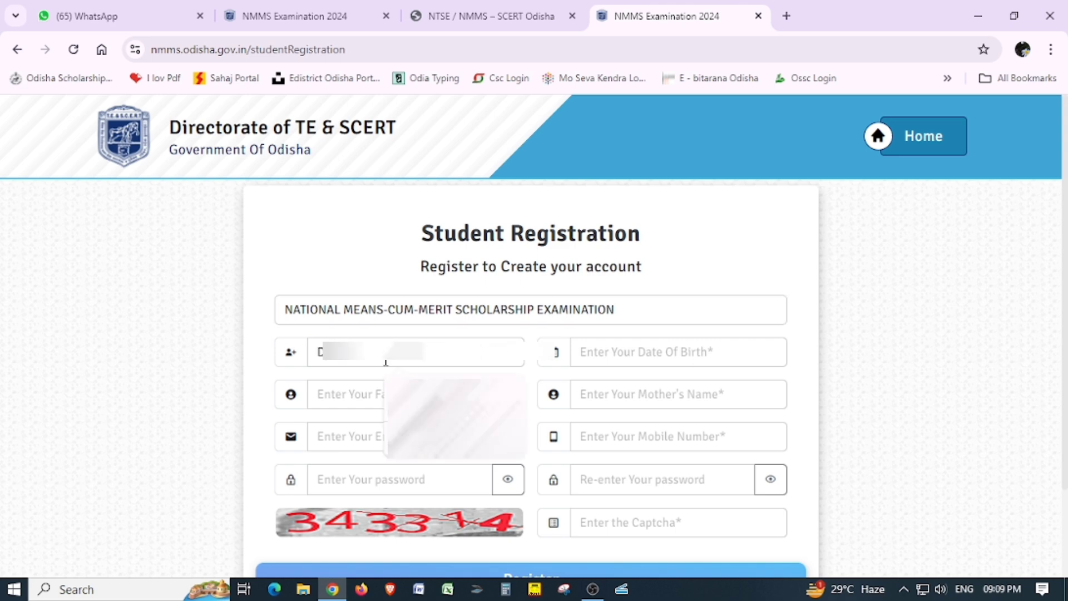
type("D")
key("Return")
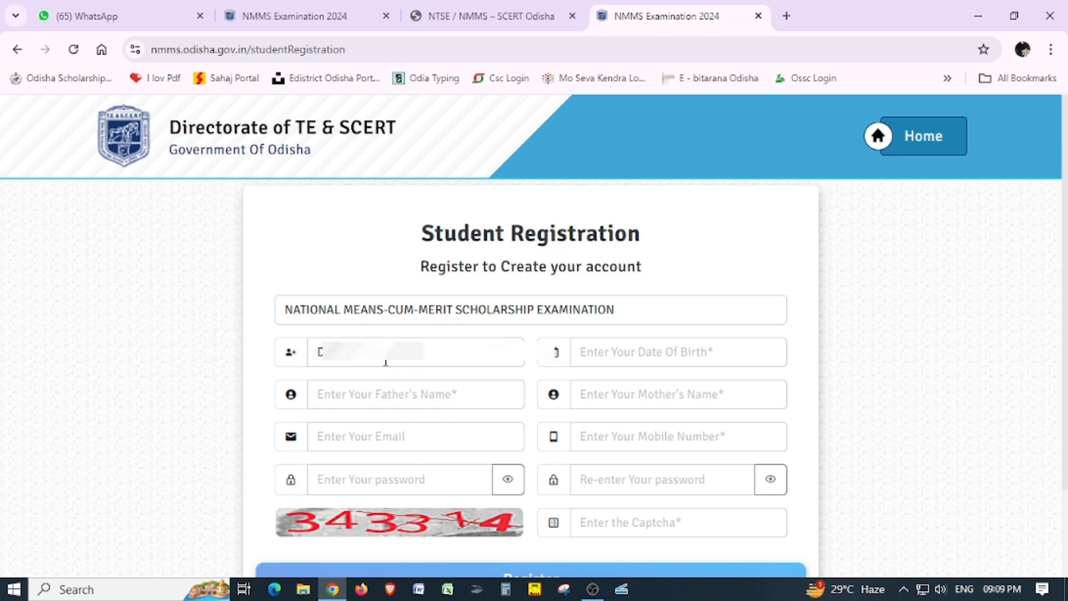
key("Tab")
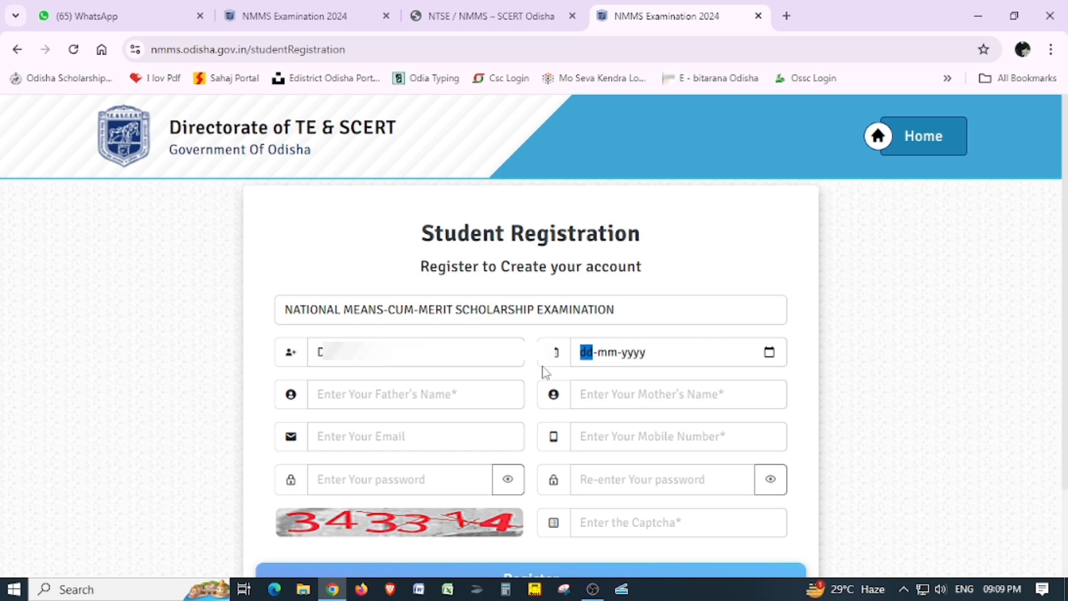
type("12")
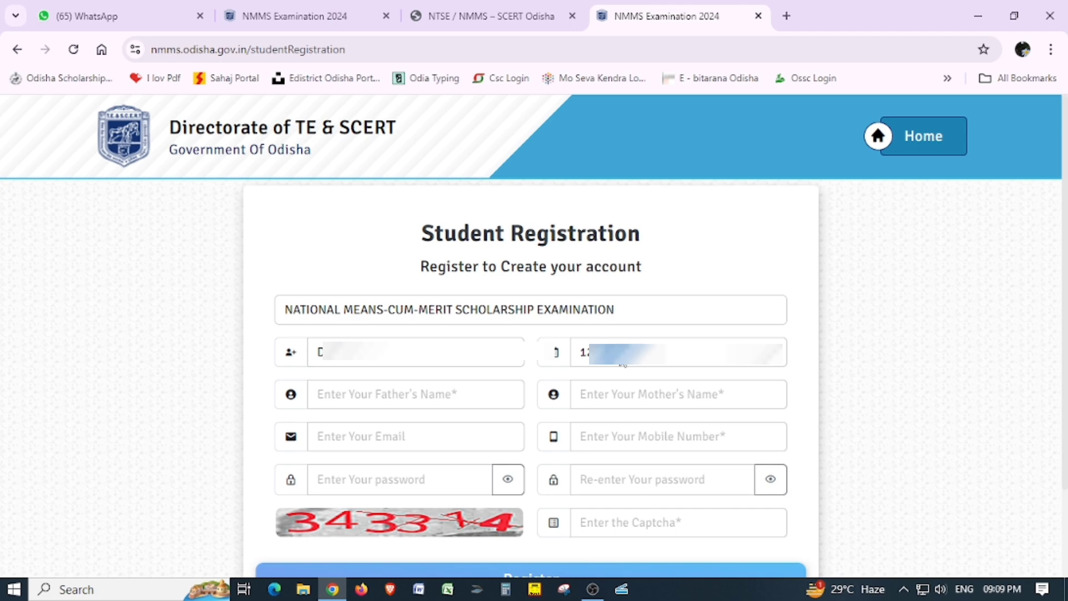
key("Tab")
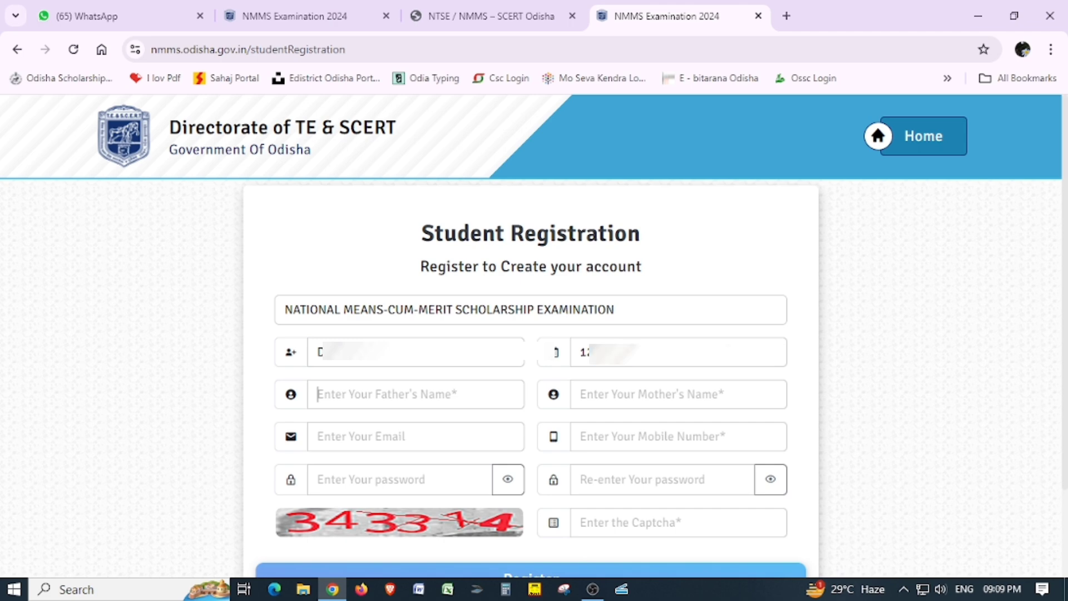
type("AJ")
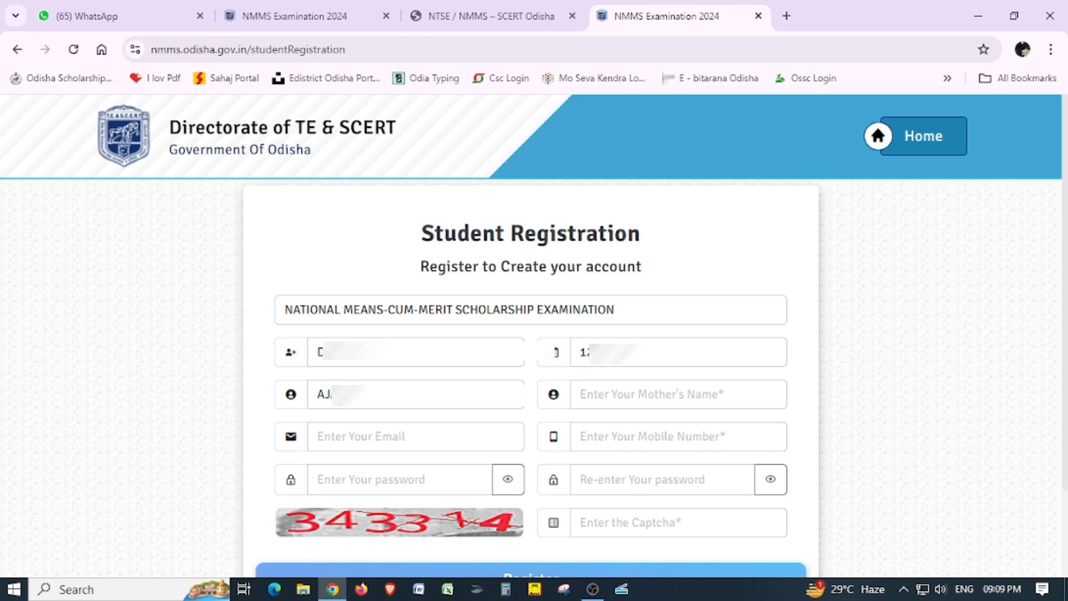
type("...")
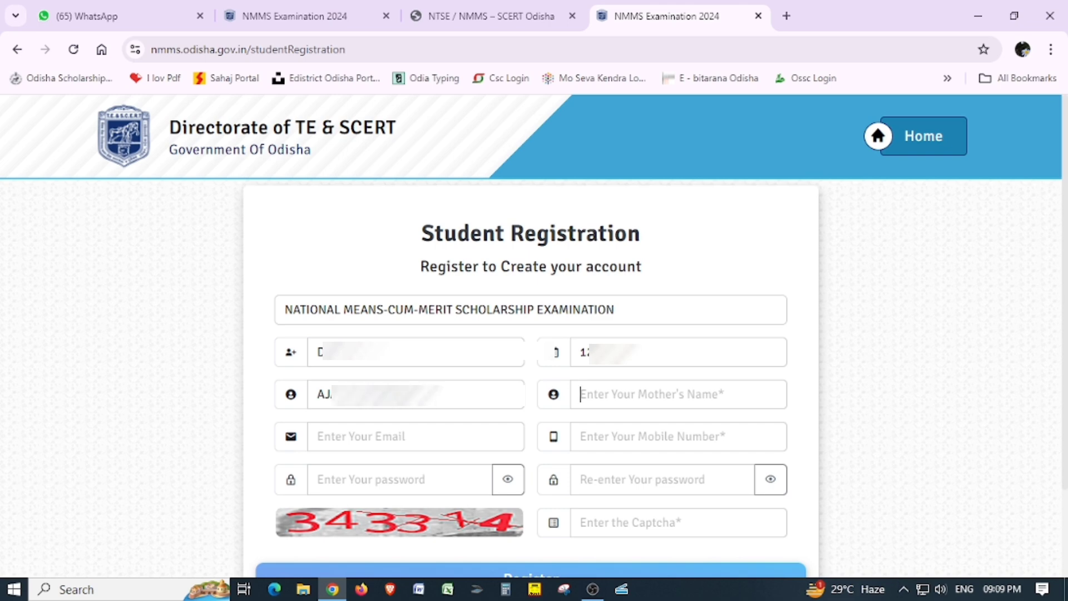
key("Tab")
type("M")
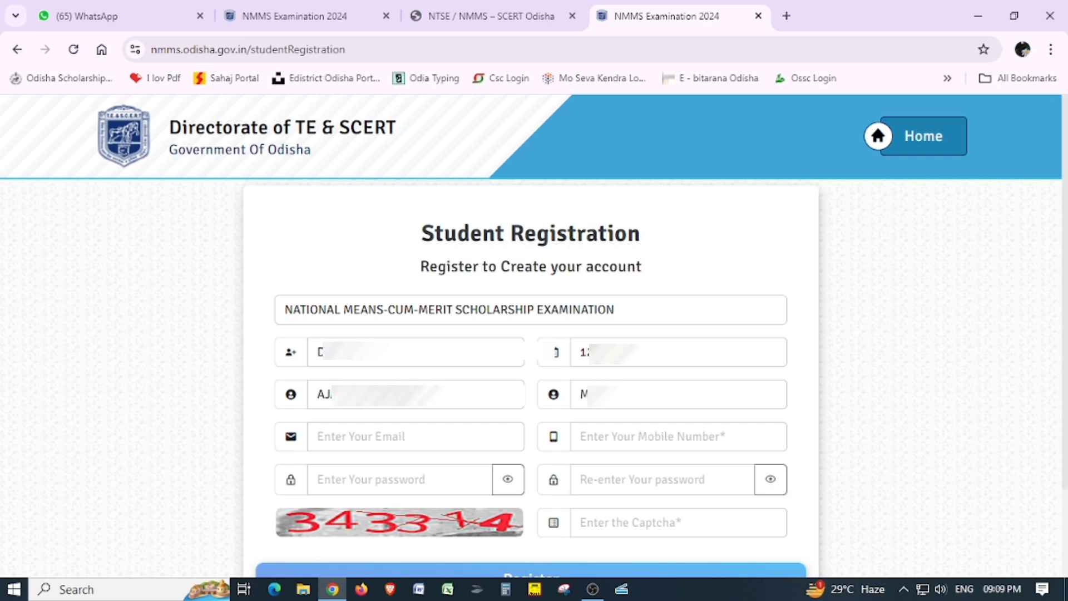
type("...")
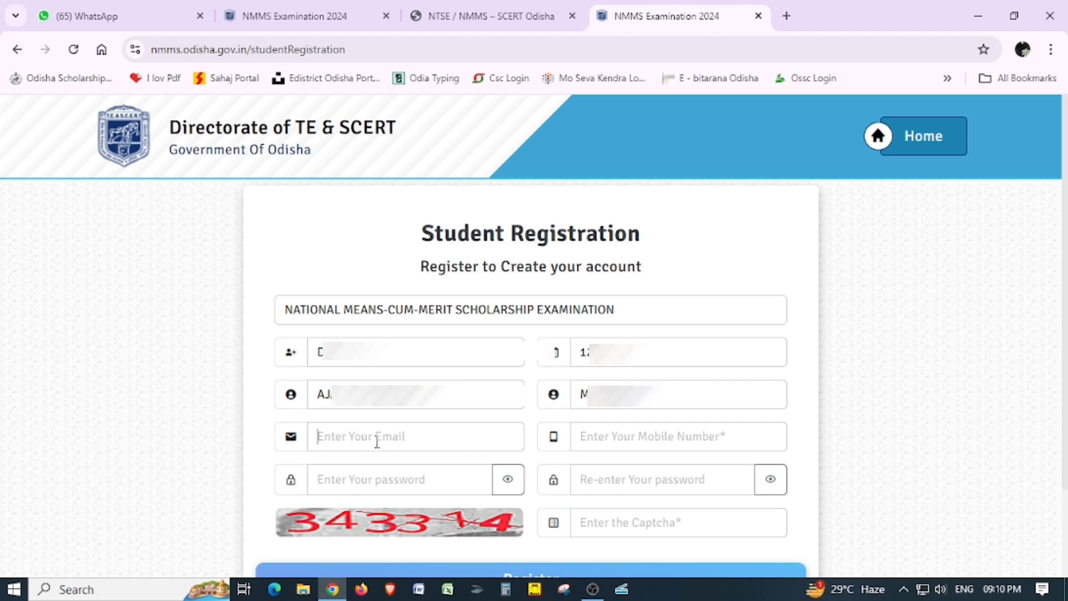
Add the mobile number and account password, then submit the registration.
left_click(639, 443)
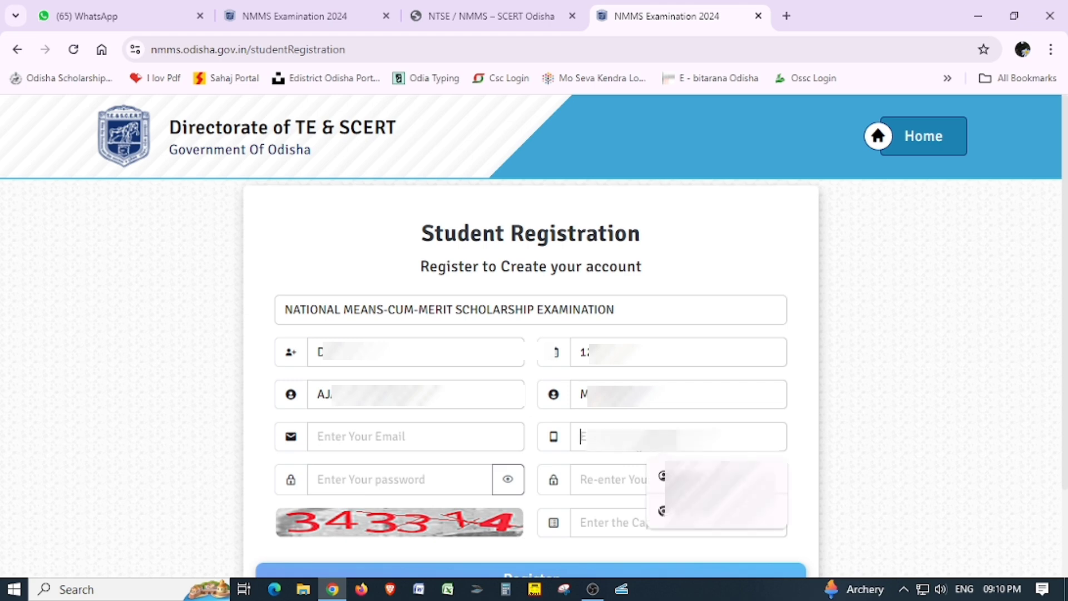
type("8")
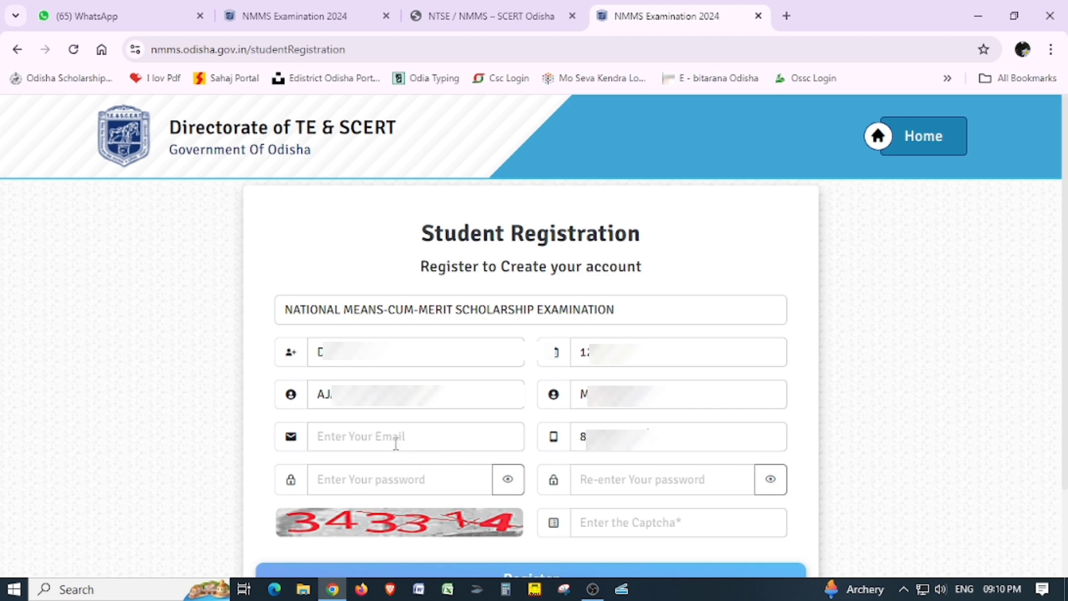
left_click(368, 487)
left_click(562, 568)
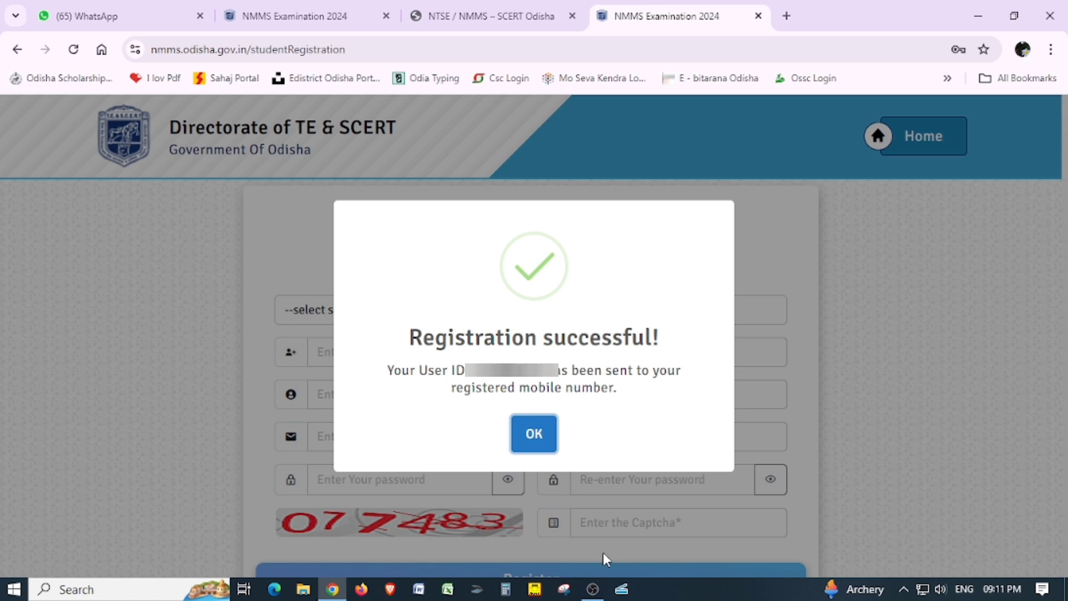
Acknowledge the registration message, then sign in with the user ID, password and captcha.
left_click(534, 436)
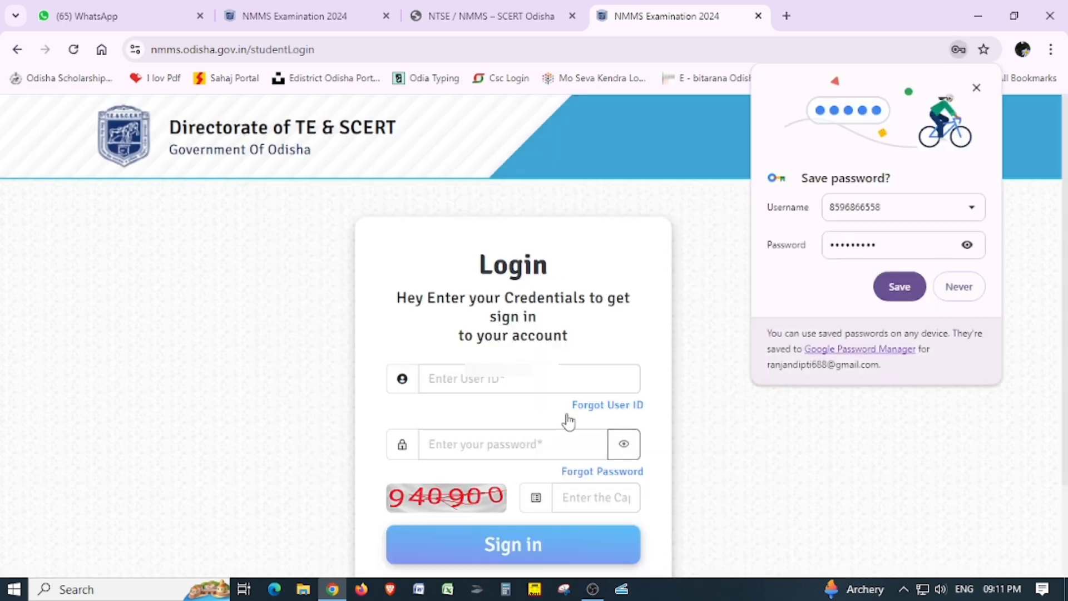
left_click(976, 88)
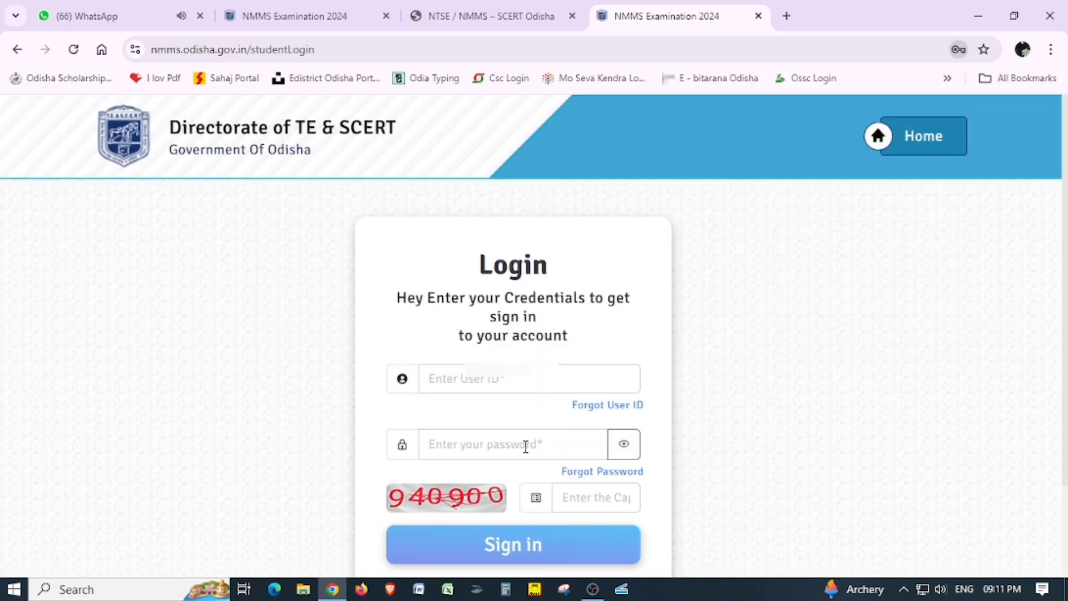
left_click(478, 381)
type("3")
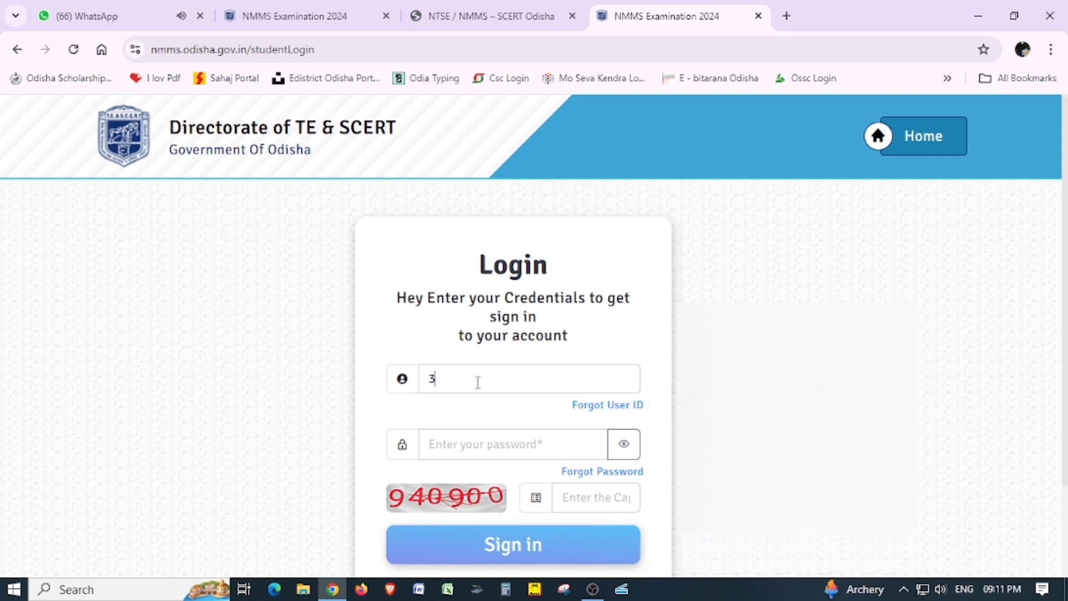
type("**")
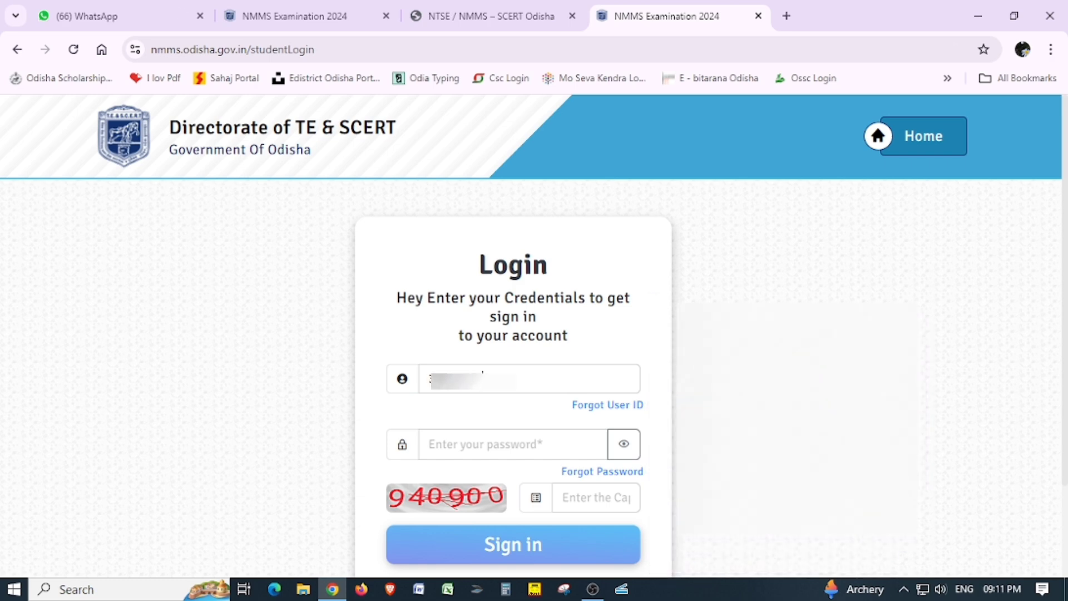
type("*")
left_click(481, 444)
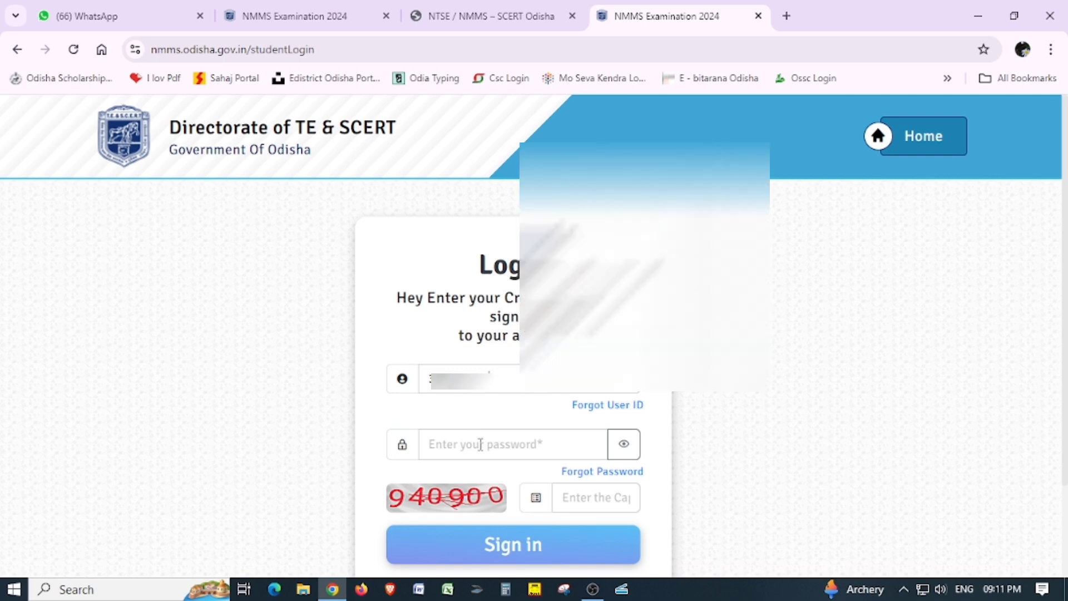
type("*")
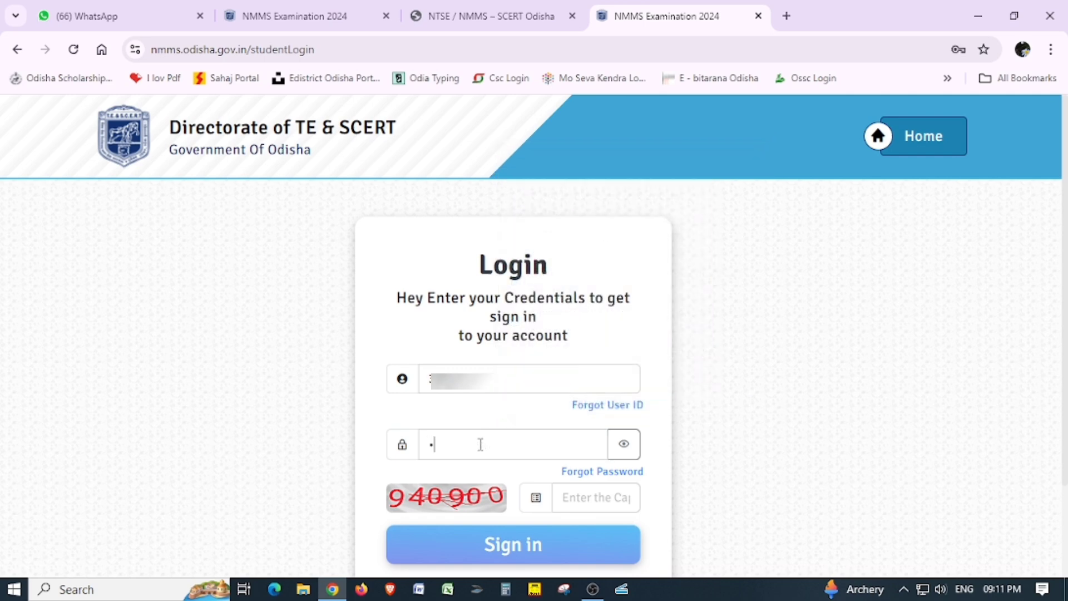
type("********")
left_click(604, 499)
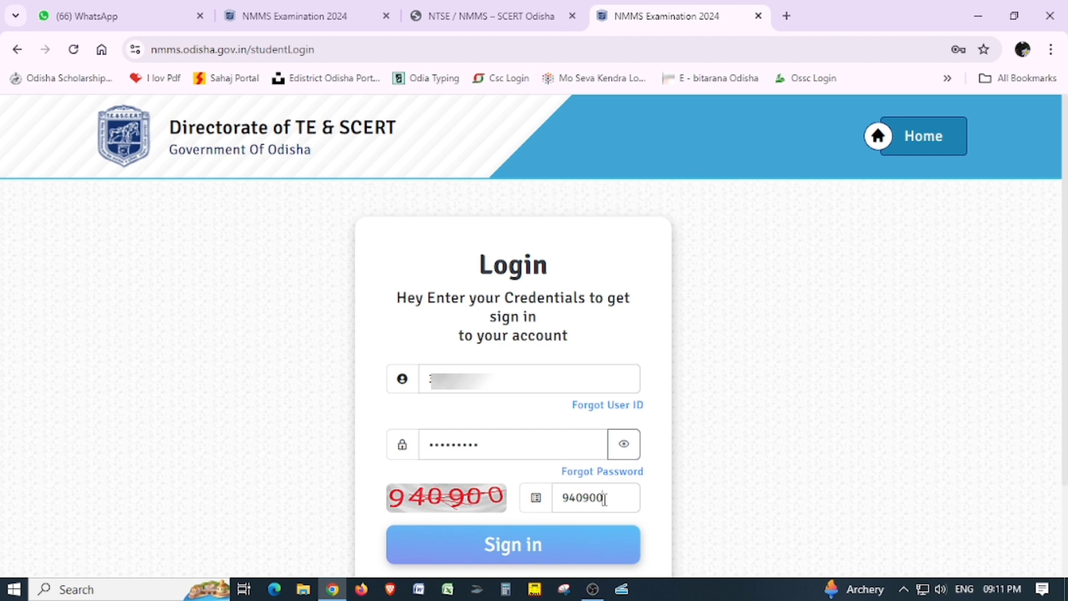
left_click(517, 549)
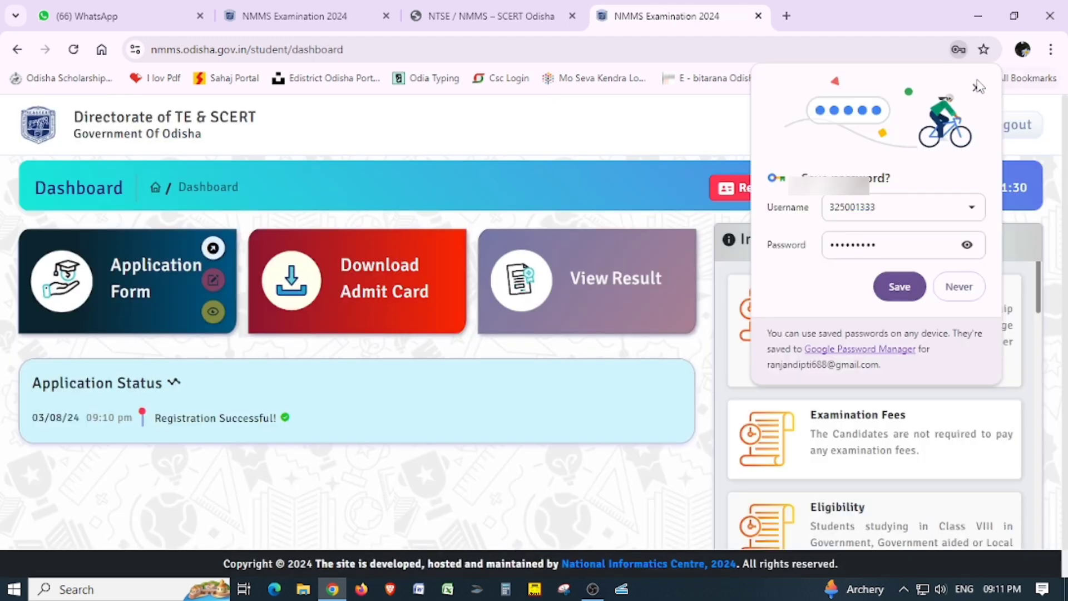
Dismiss the save-password prompt and open the Application Form from the dashboard.
left_click(976, 89)
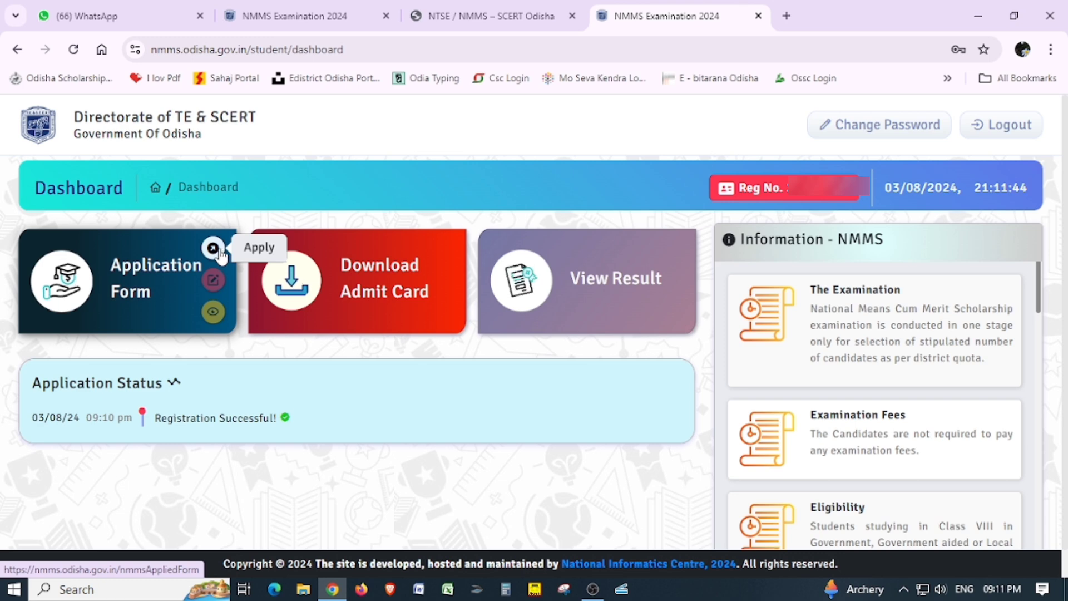
left_click(212, 298)
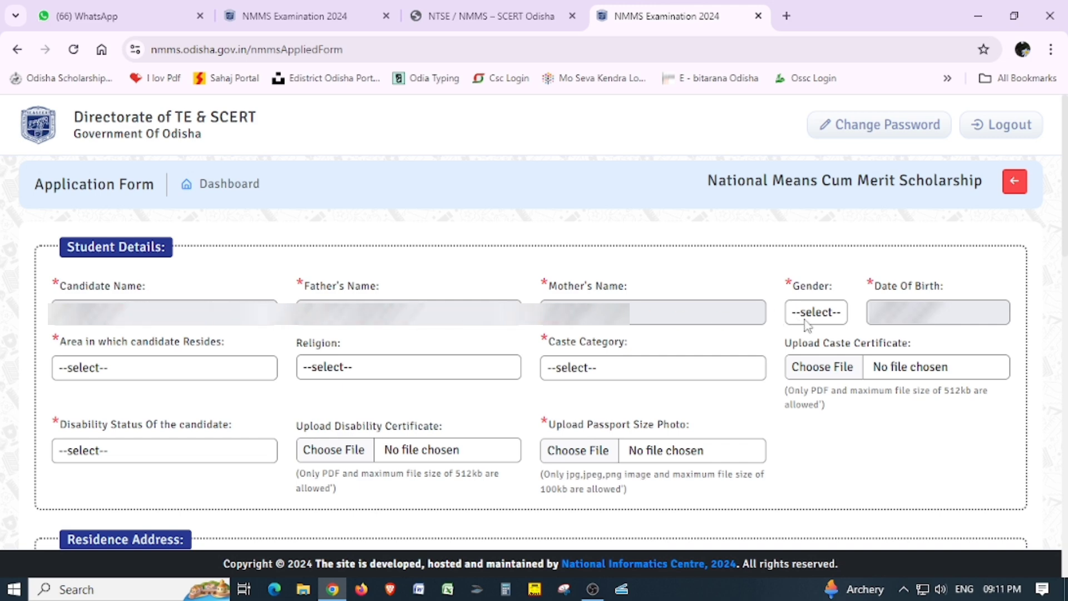
Set gender Male, area Rural, religion Hindu and caste category SC.
left_click(828, 318)
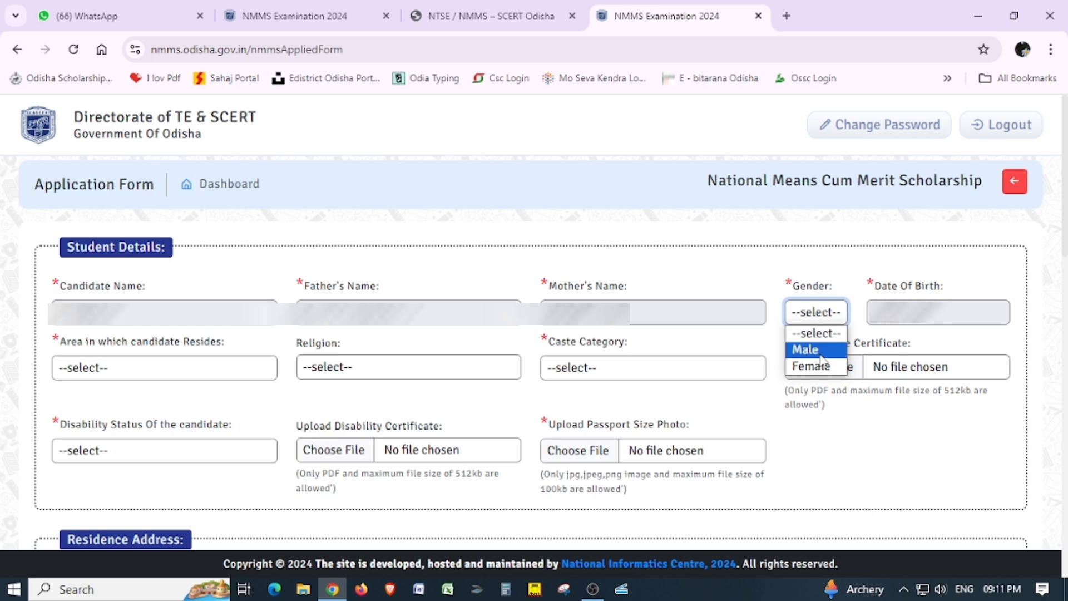
left_click(825, 349)
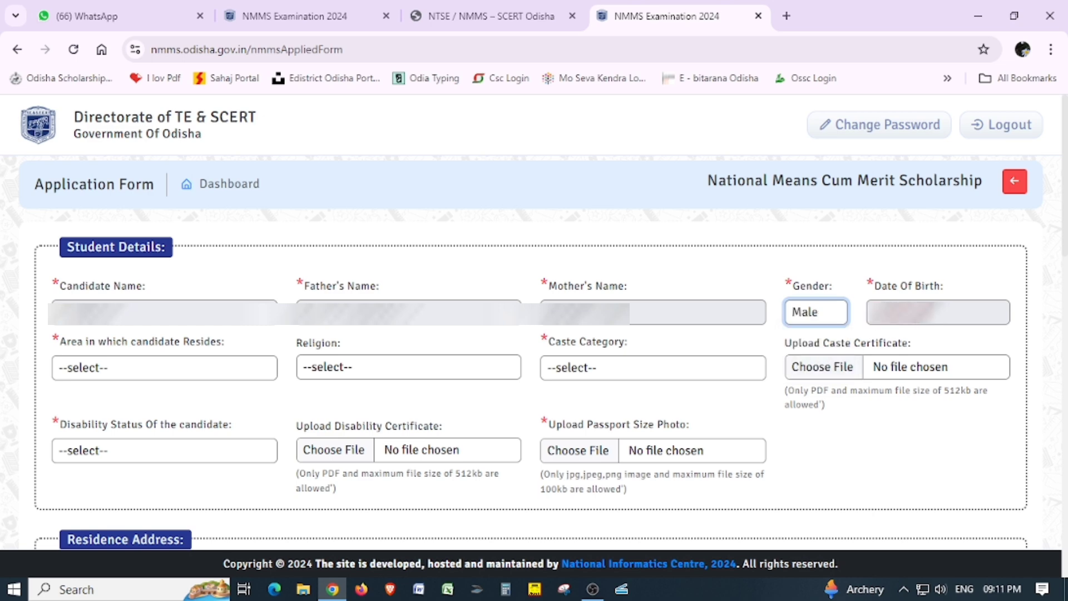
left_click(135, 374)
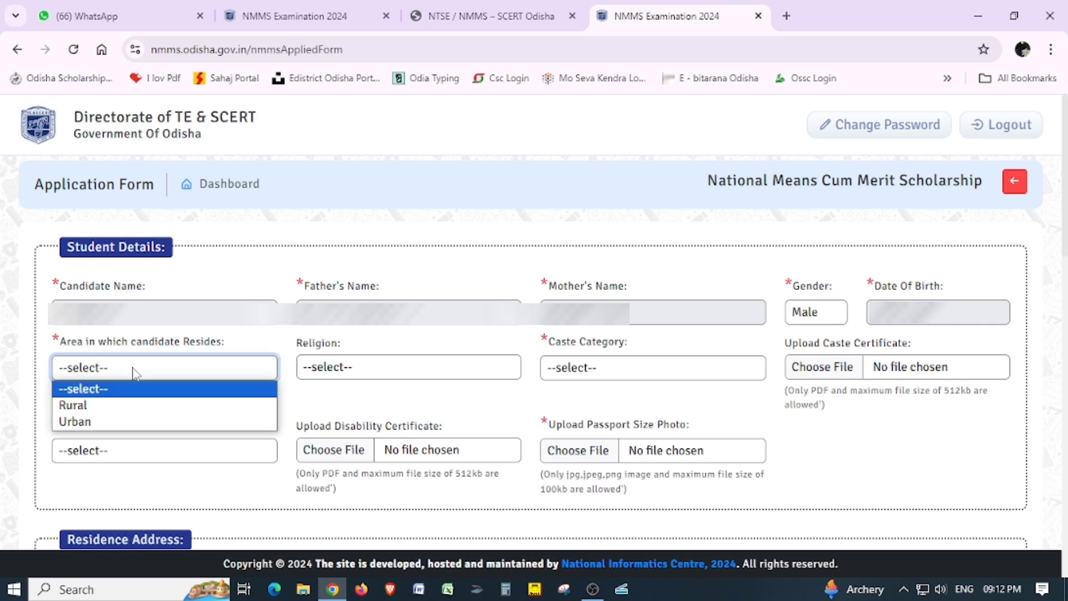
left_click(115, 410)
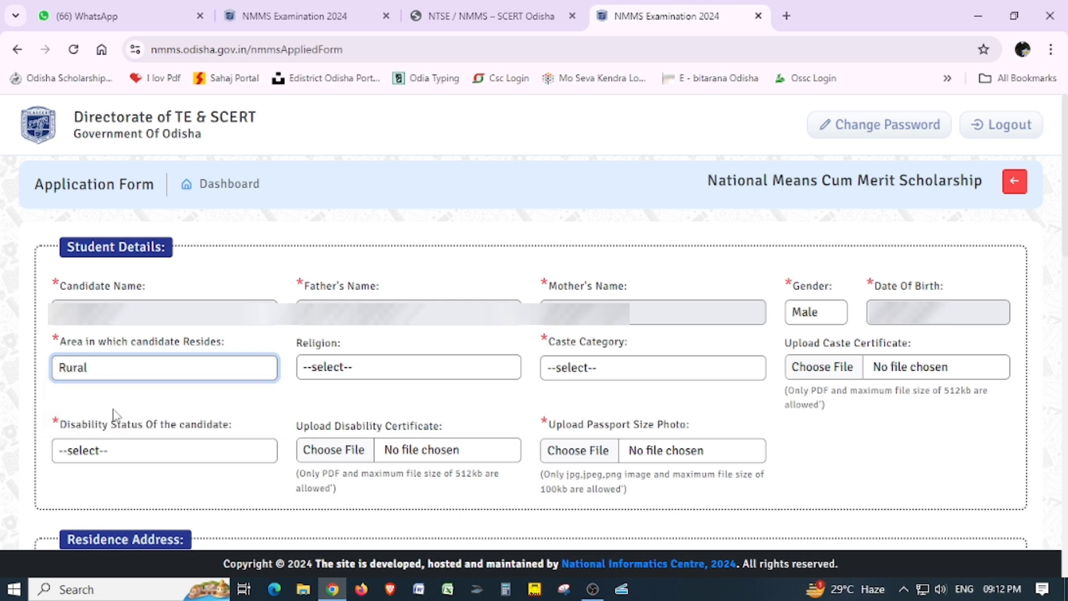
left_click(380, 366)
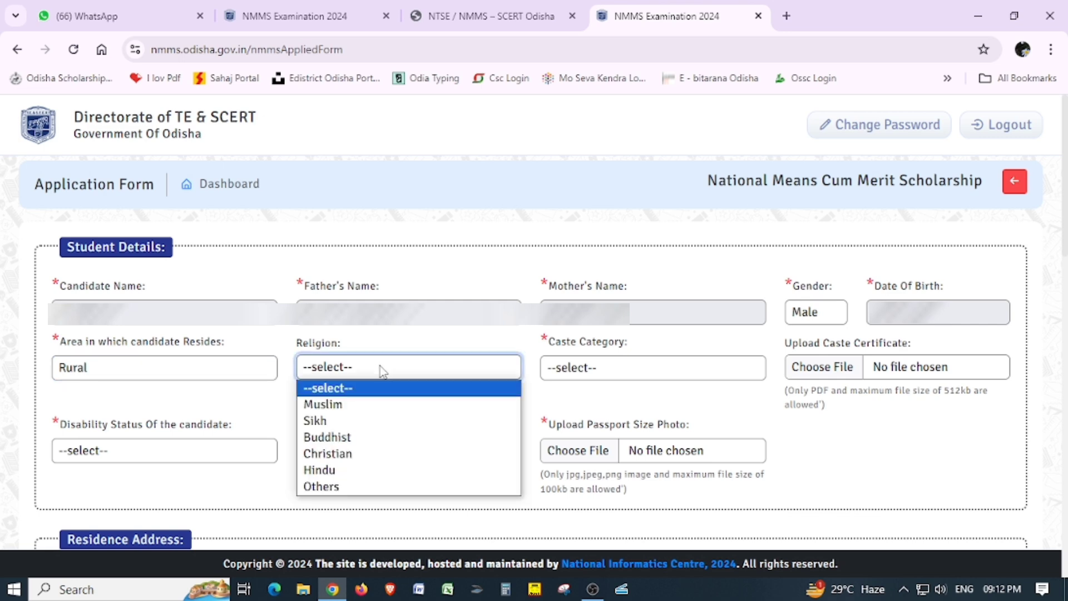
left_click(378, 474)
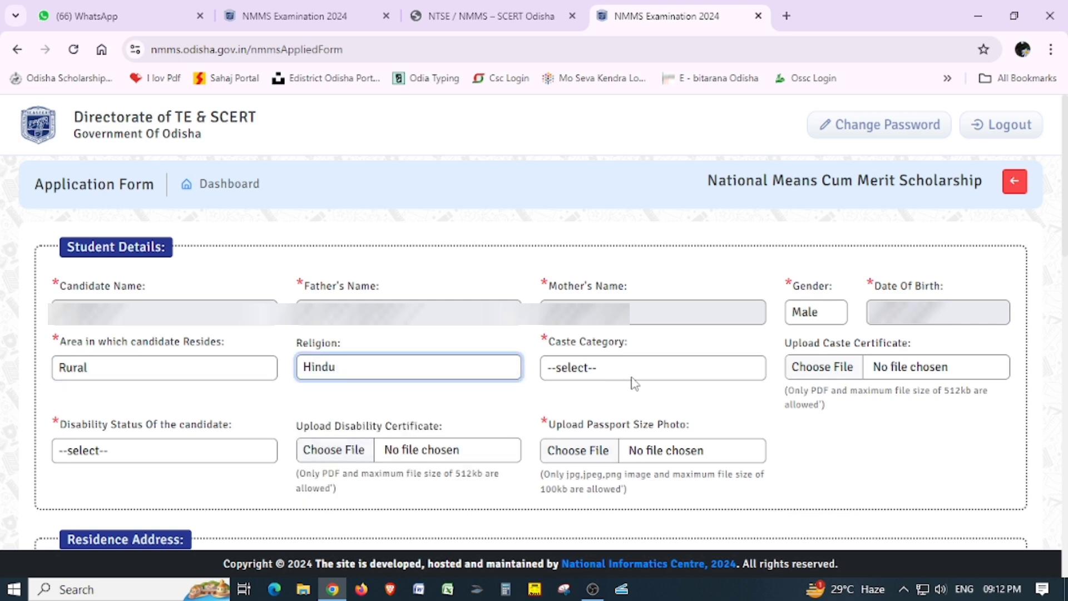
left_click(656, 371)
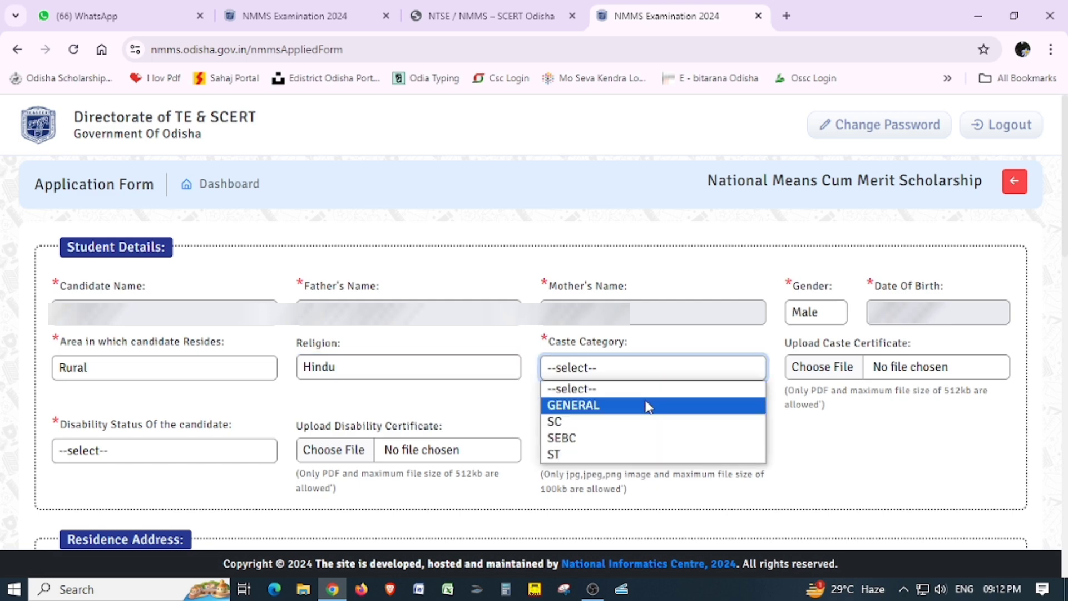
left_click(624, 427)
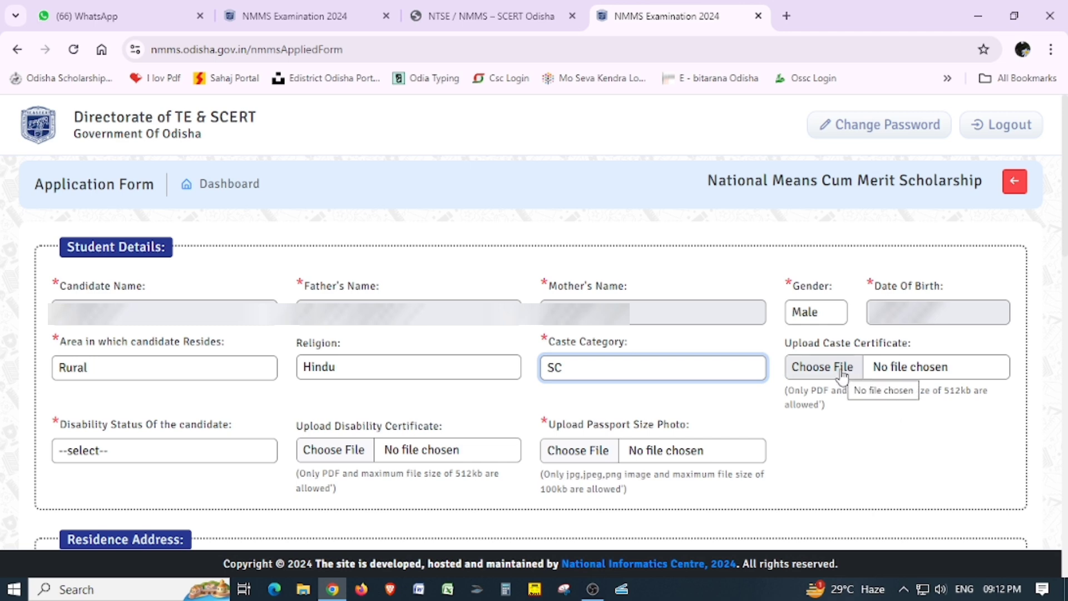
Attach CASTE CER.pdf, set disability to None, and attach SUD.jpg as the passport photo.
left_click(841, 372)
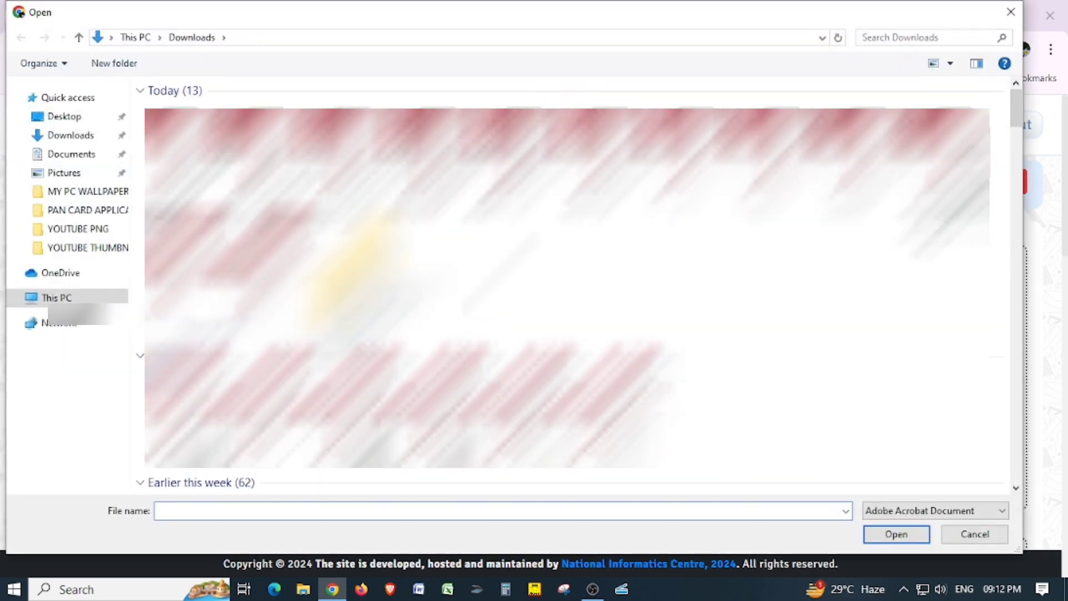
double_click(613, 162)
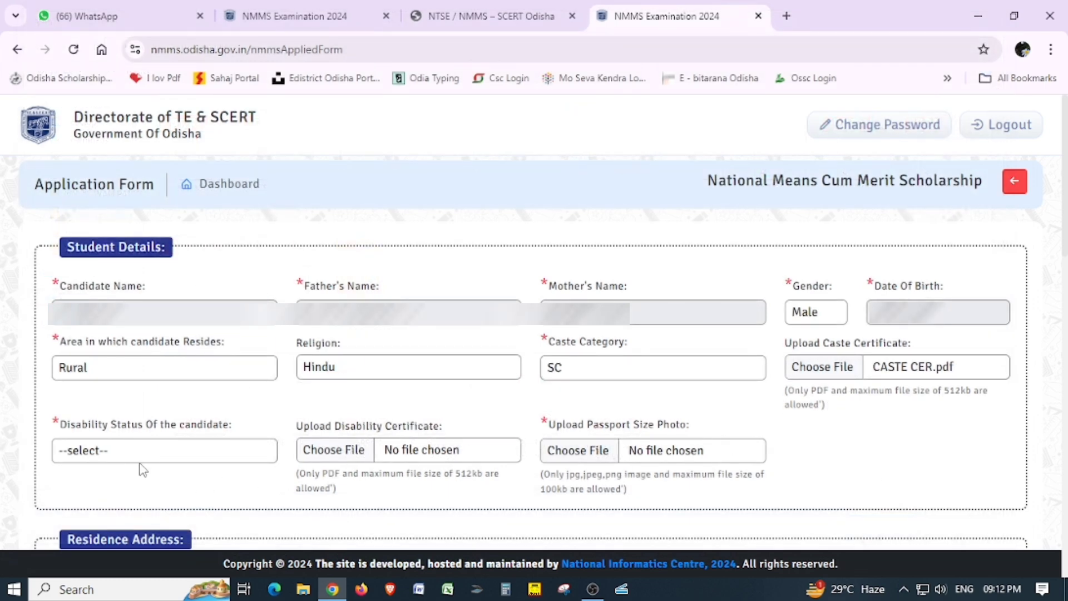
left_click(195, 450)
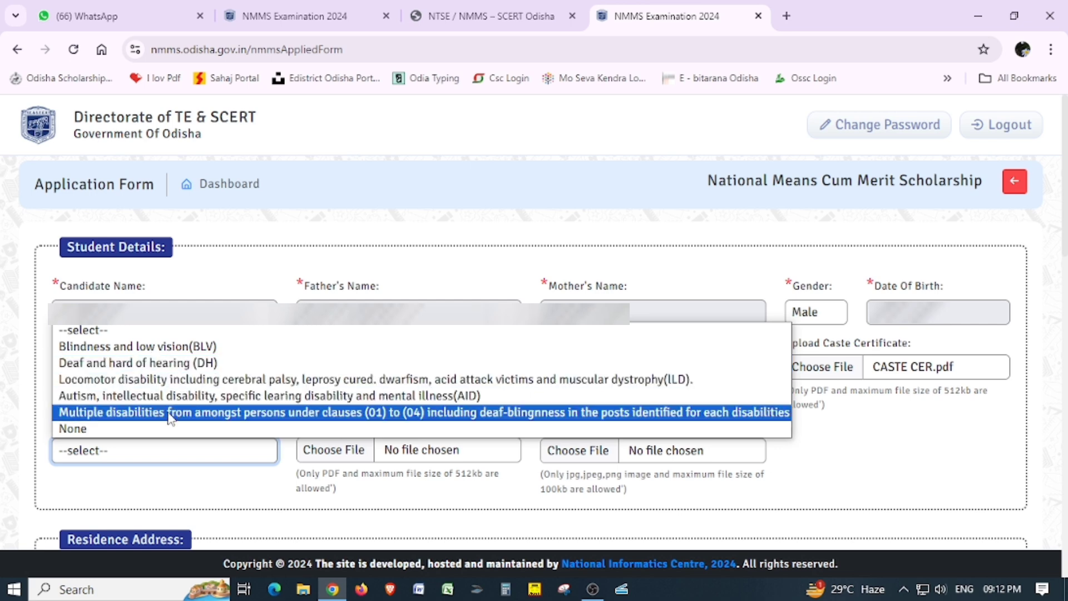
left_click(129, 429)
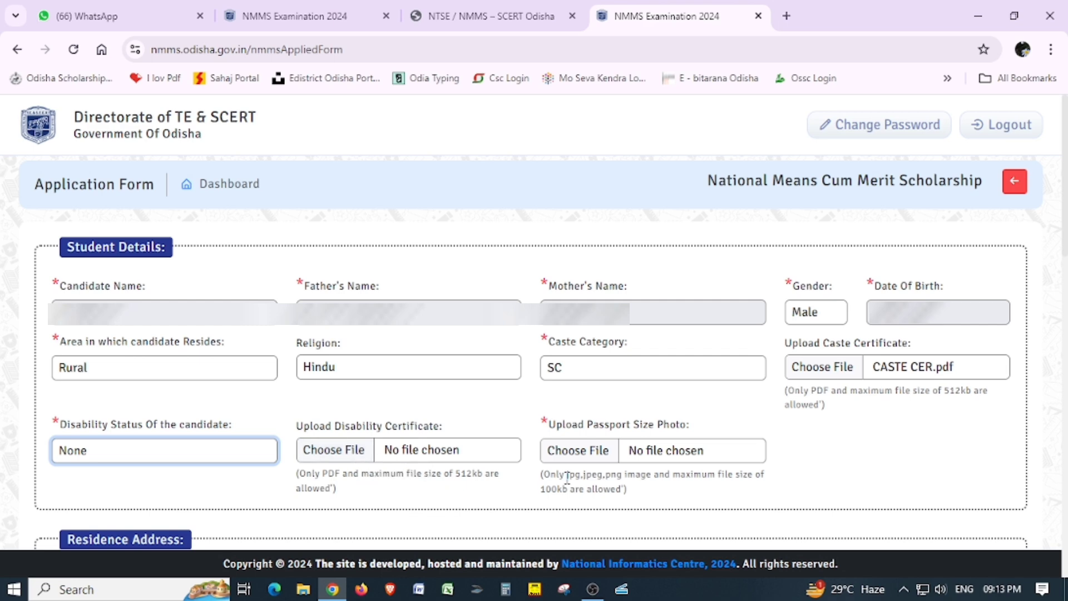
left_click(599, 458)
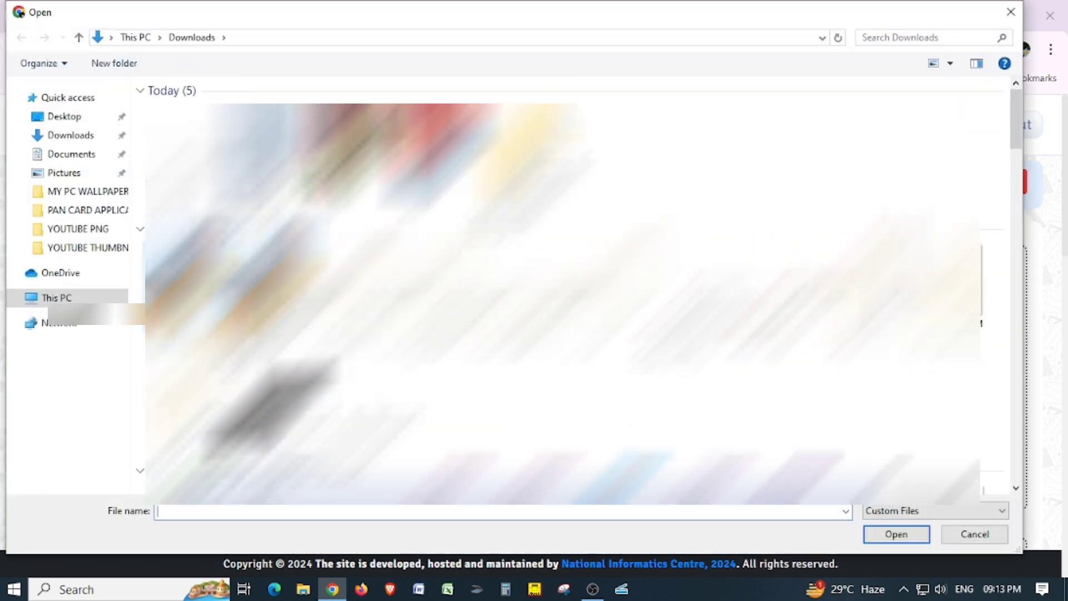
double_click(183, 289)
scroll(657, 449, "down", 6)
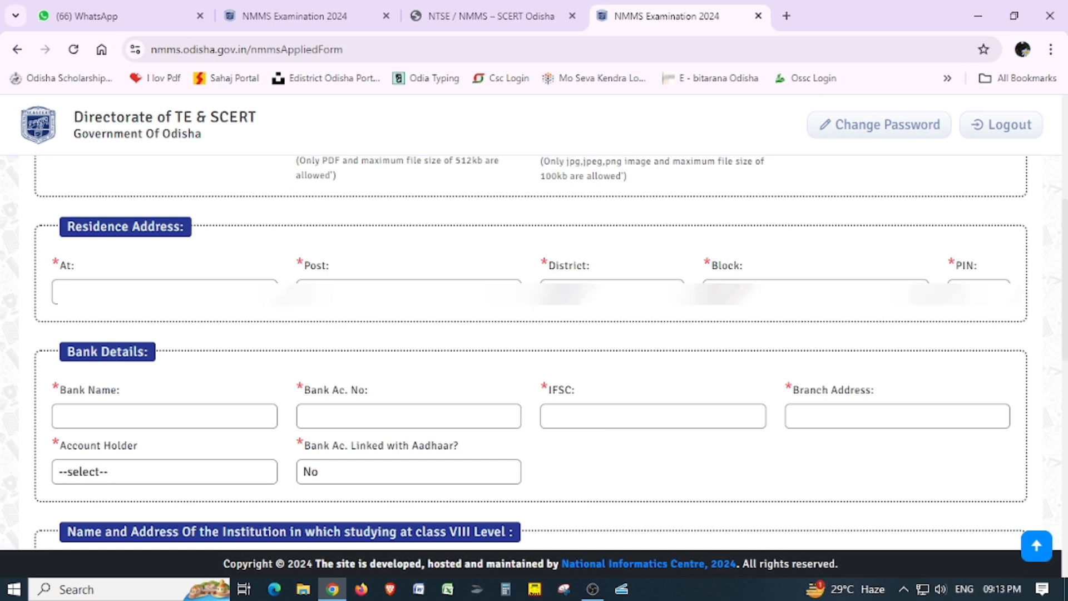
Fill in the residence At, District, Block and PIN code fields.
left_click(164, 293)
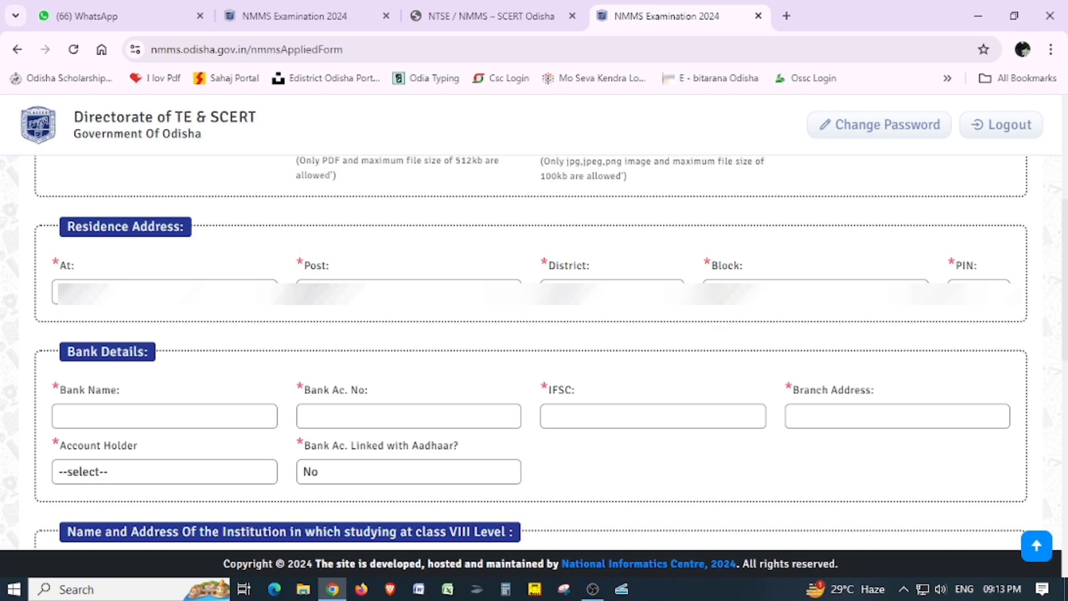
key("Tab")
key("Down")
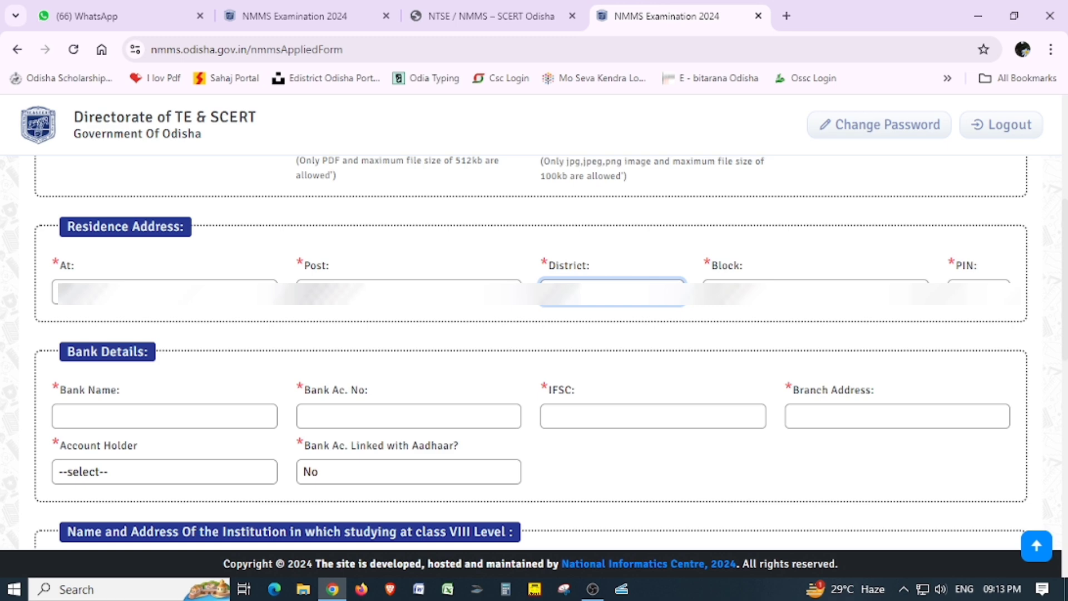
key("Tab")
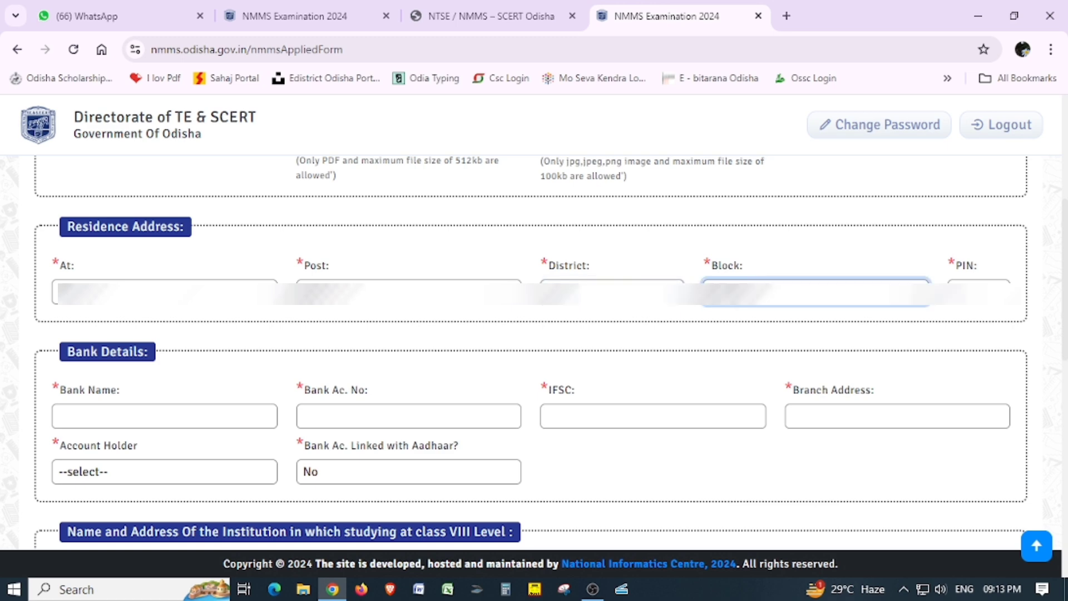
key("Tab")
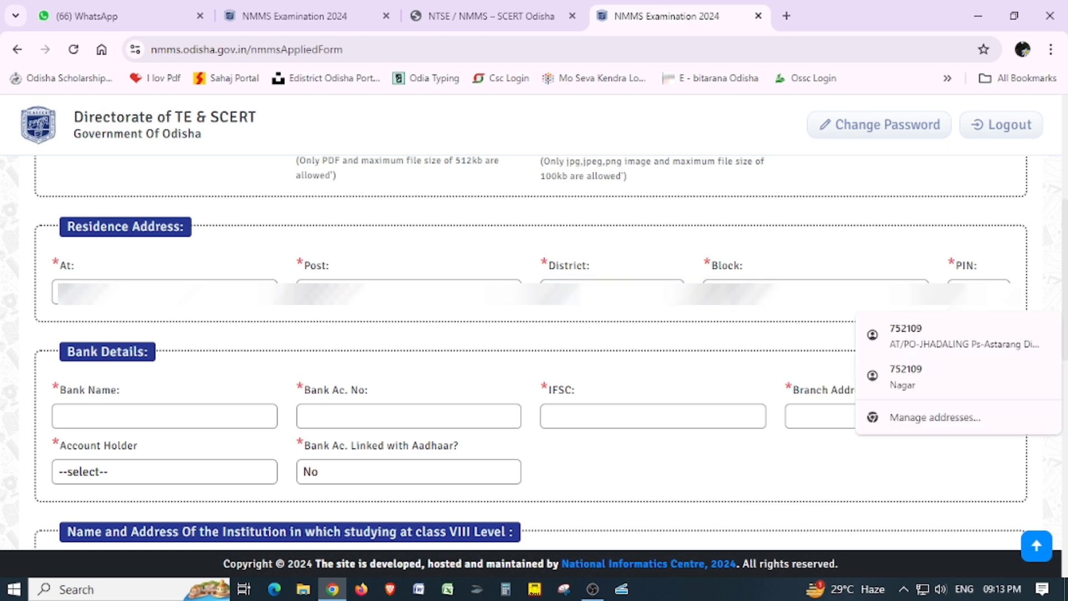
key("Down")
type("500")
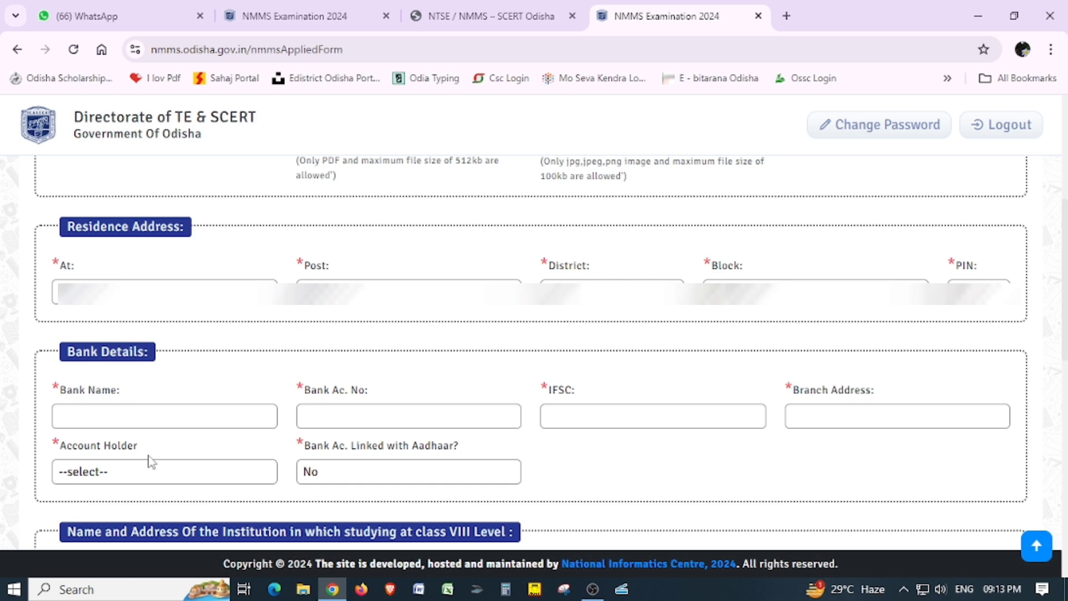
Enter STATE BANK INDIA as the bank name and the bank account number.
left_click(128, 417)
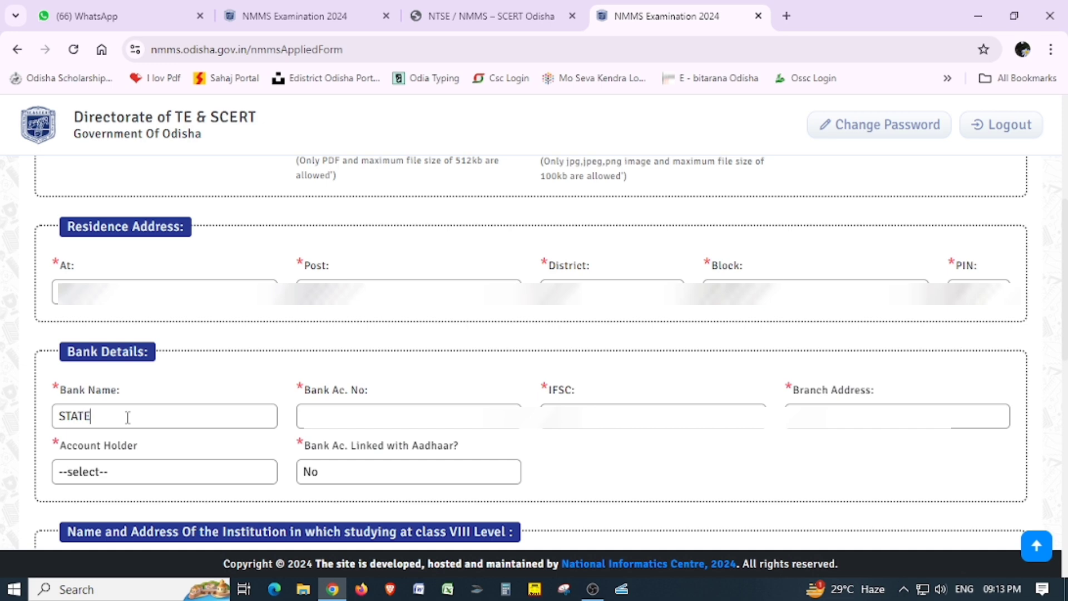
key("Tab")
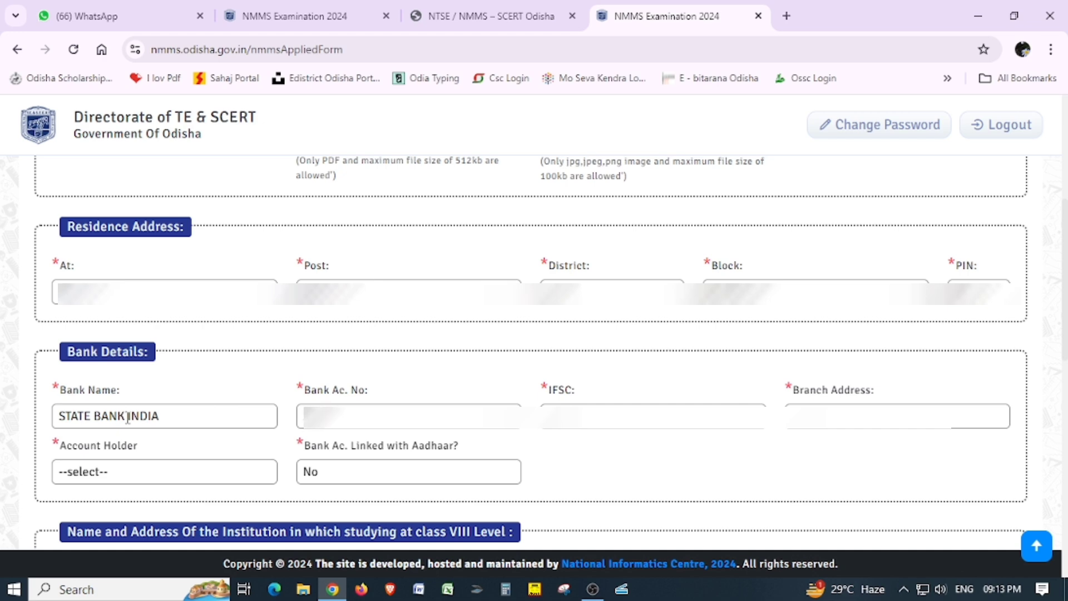
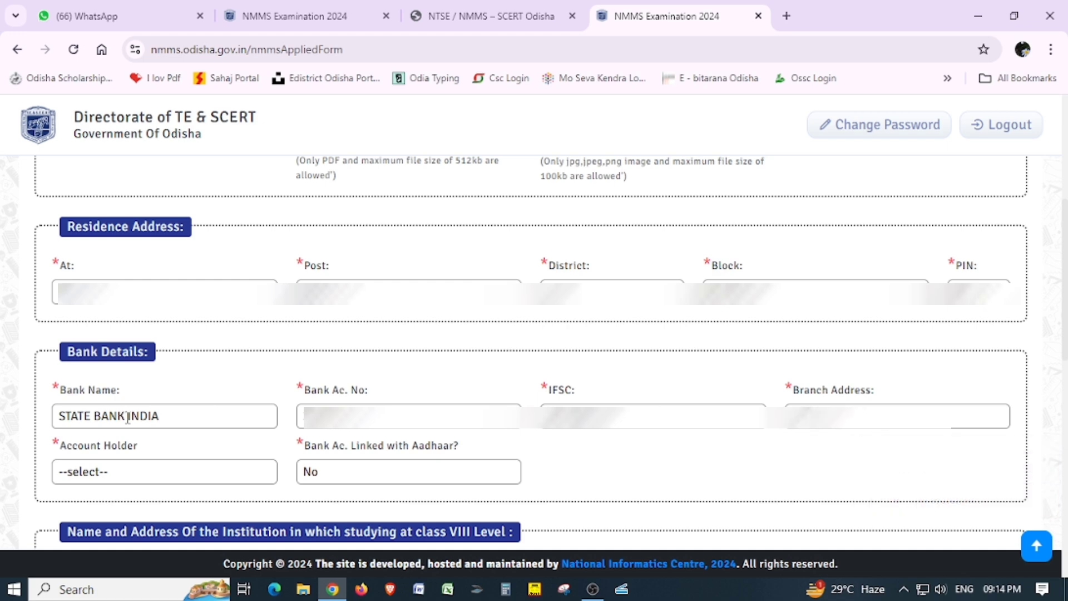
Choose Self/Applicant as account holder and Yes for Aadhaar-linked bank account.
key("Tab")
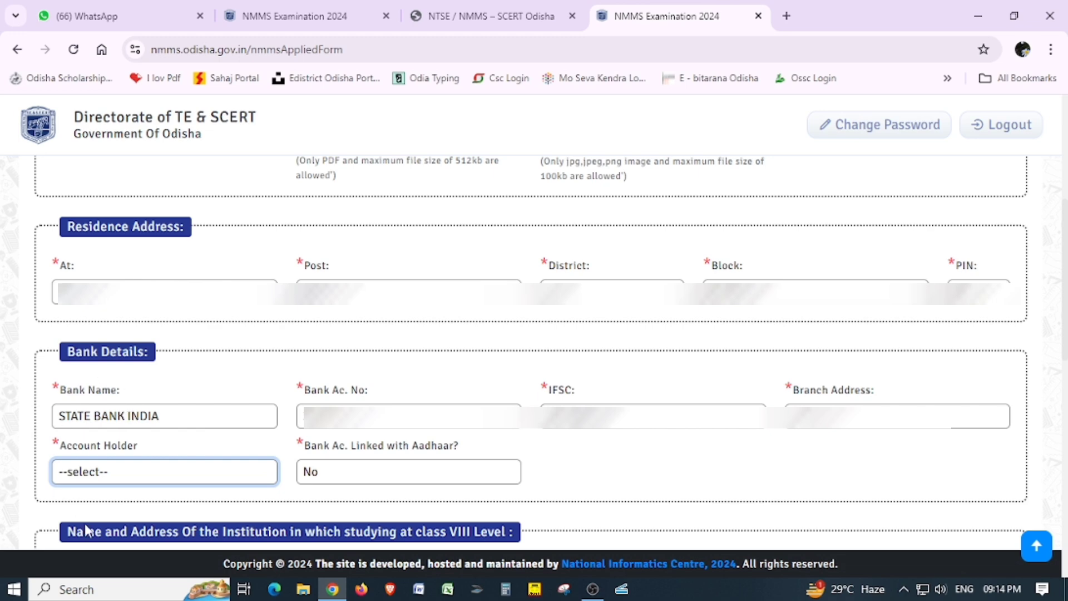
left_click(143, 468)
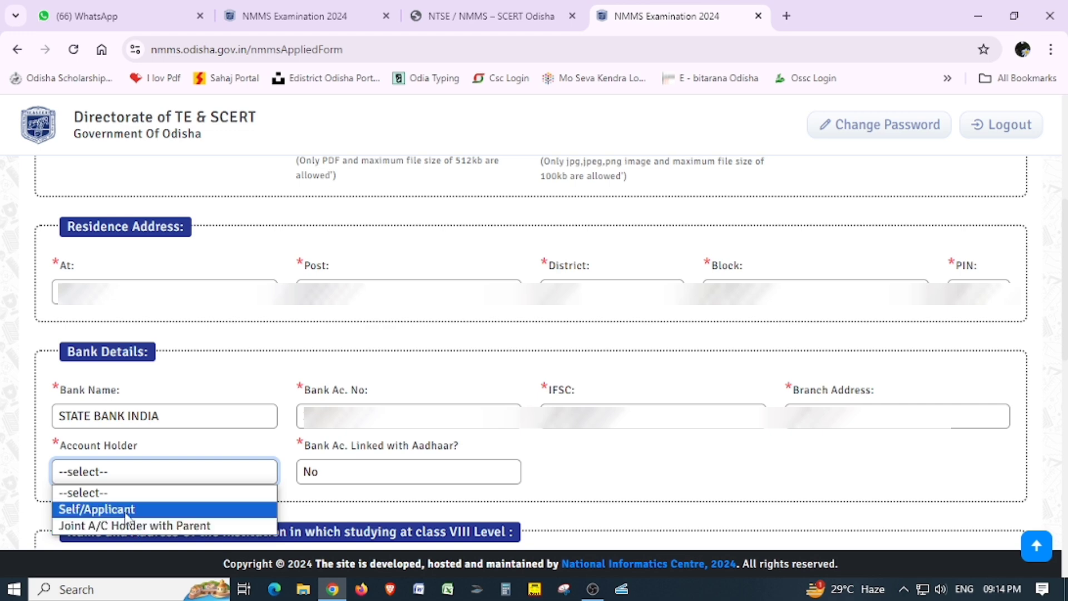
left_click(129, 509)
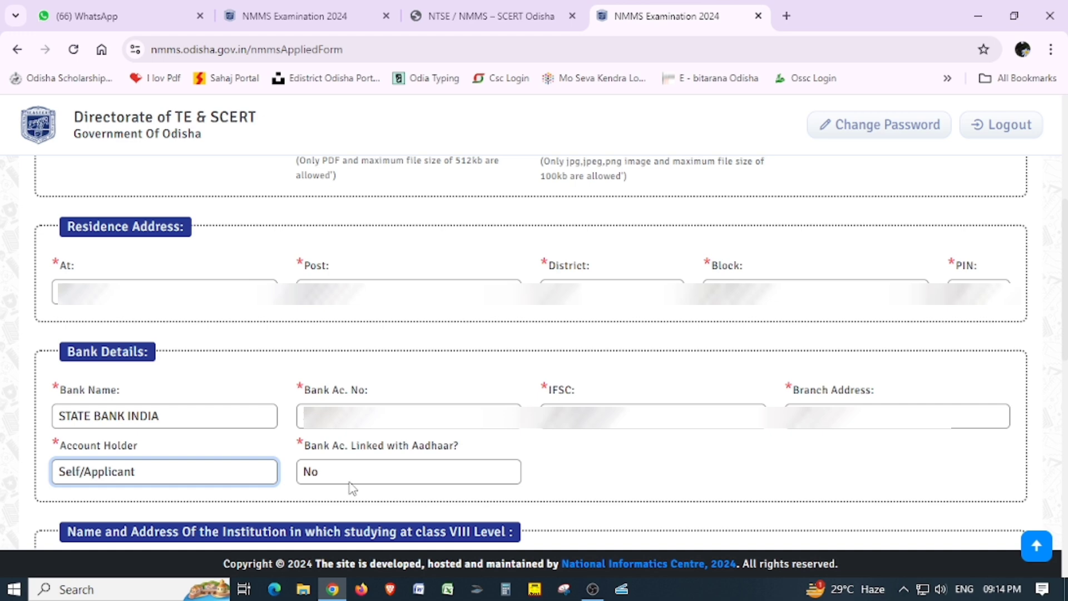
left_click(406, 475)
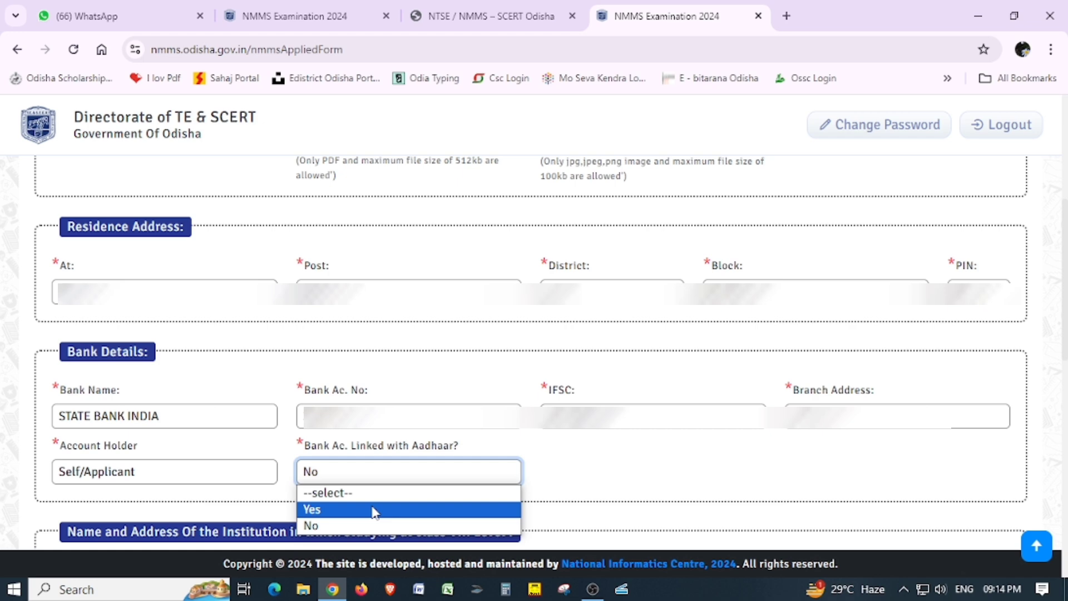
left_click(372, 509)
scroll(372, 507, "down", 10)
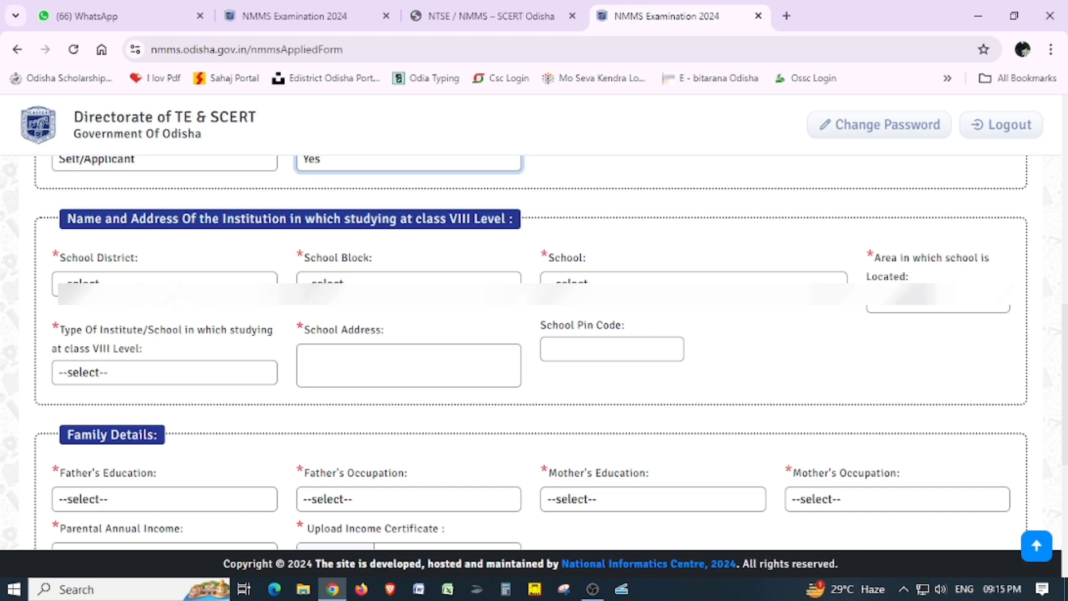
Select school district PURI, block ASTARANGA and school BALIPANTAL UGUPS.
left_click(111, 281)
scroll(151, 414, "down", 2)
scroll(150, 416, "down", 3)
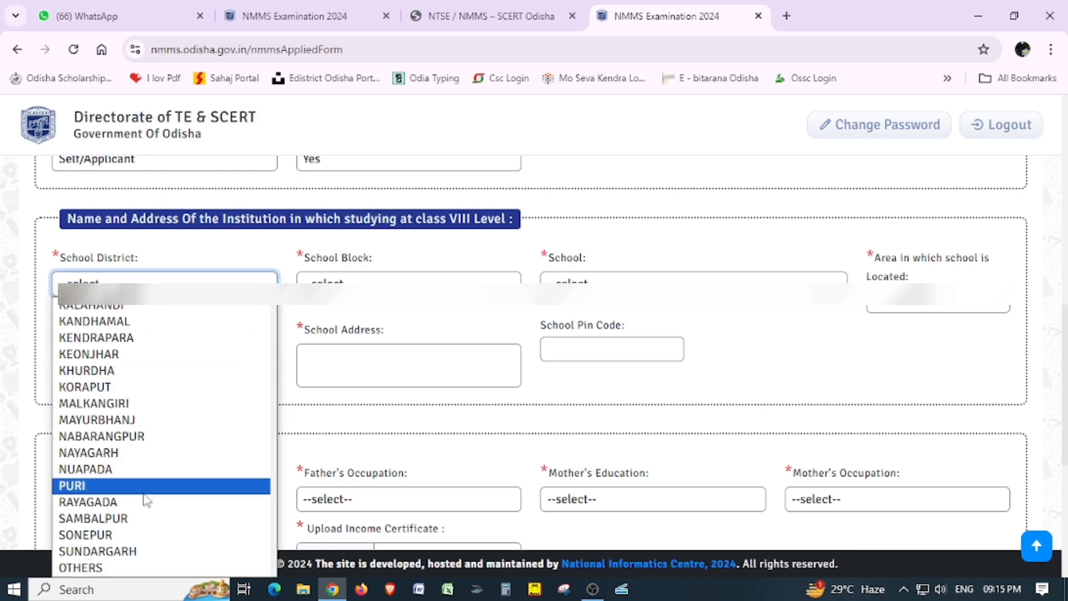
left_click(145, 485)
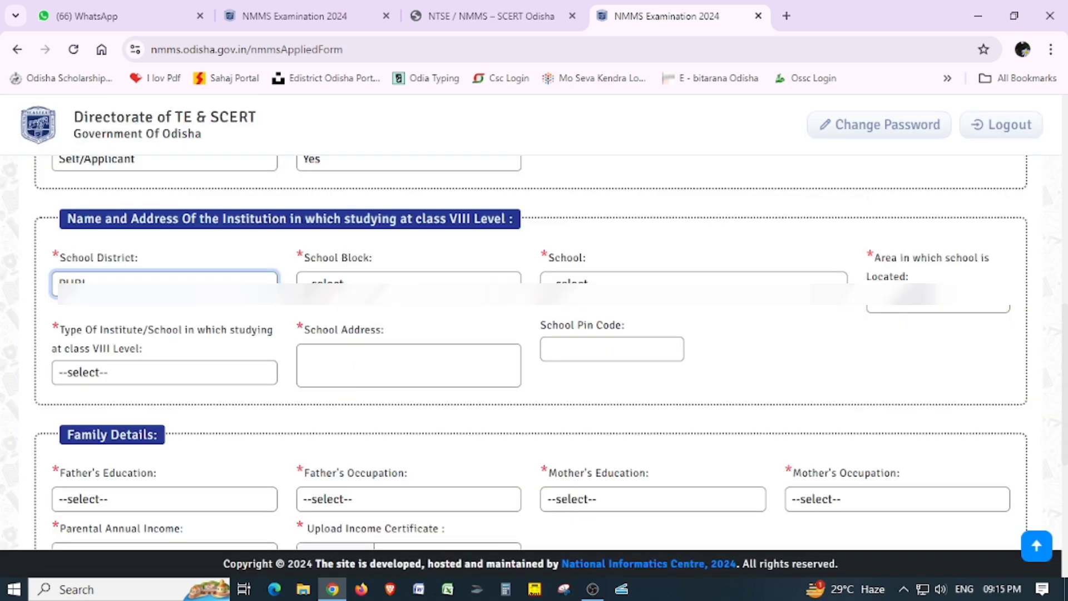
left_click(409, 283)
left_click(381, 320)
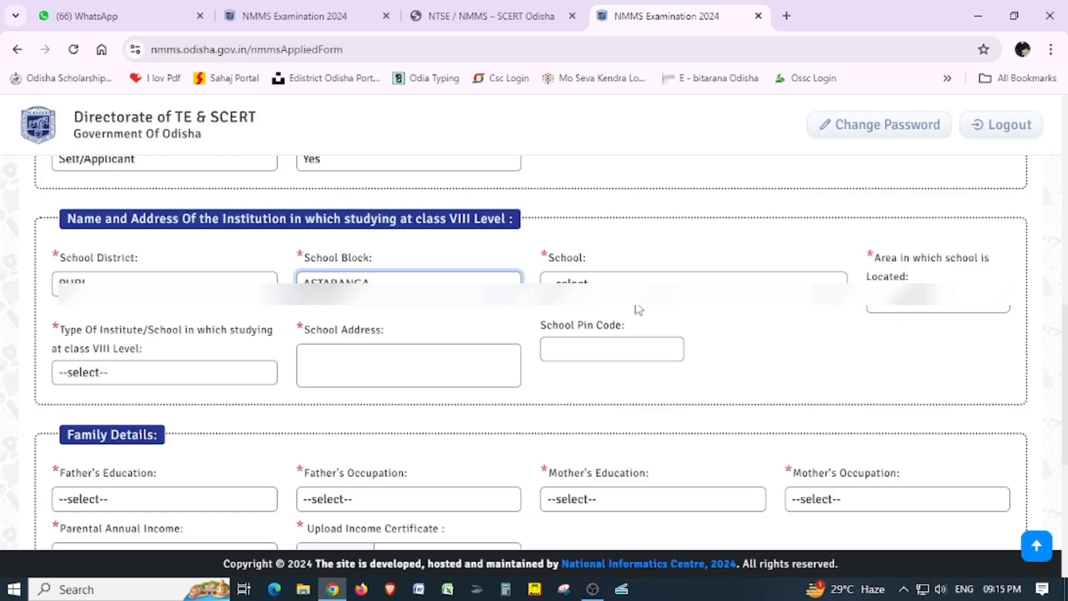
left_click(627, 285)
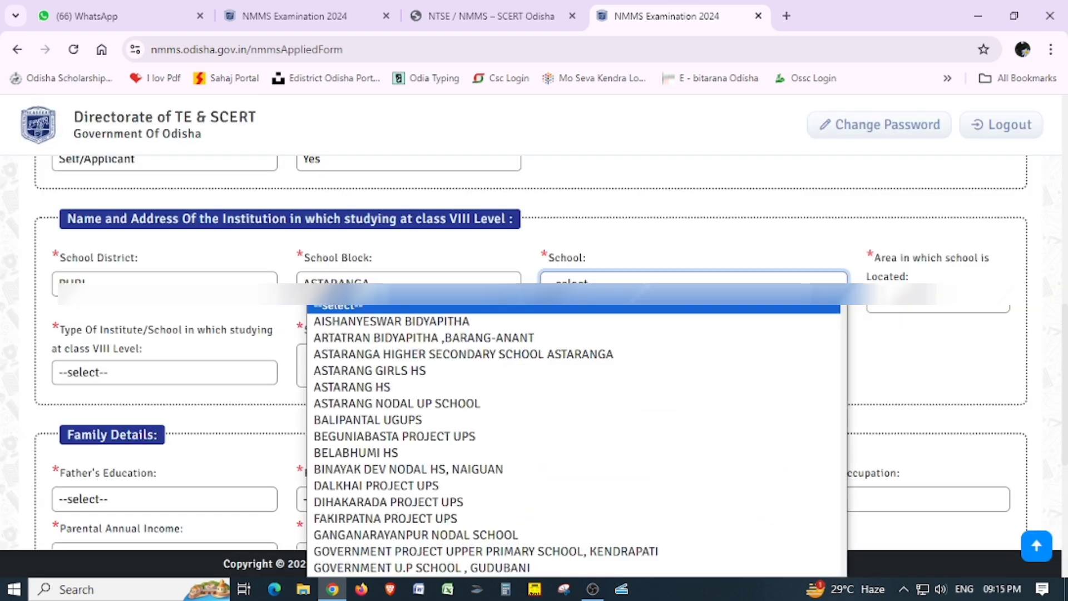
left_click(532, 427)
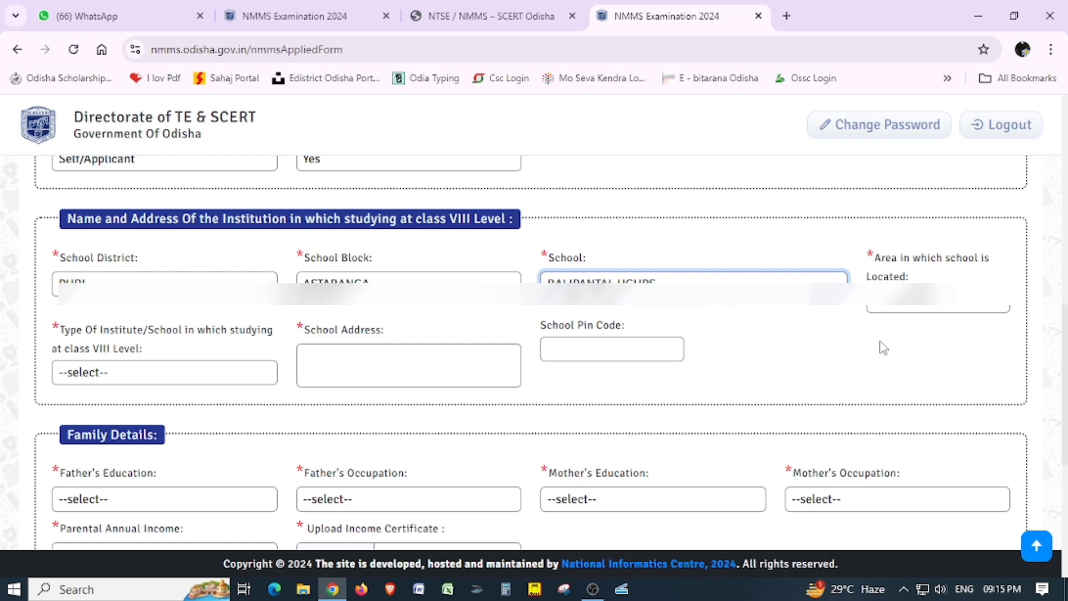
Mark the school Rural and Government, and fill in its address and pin code.
left_click(945, 308)
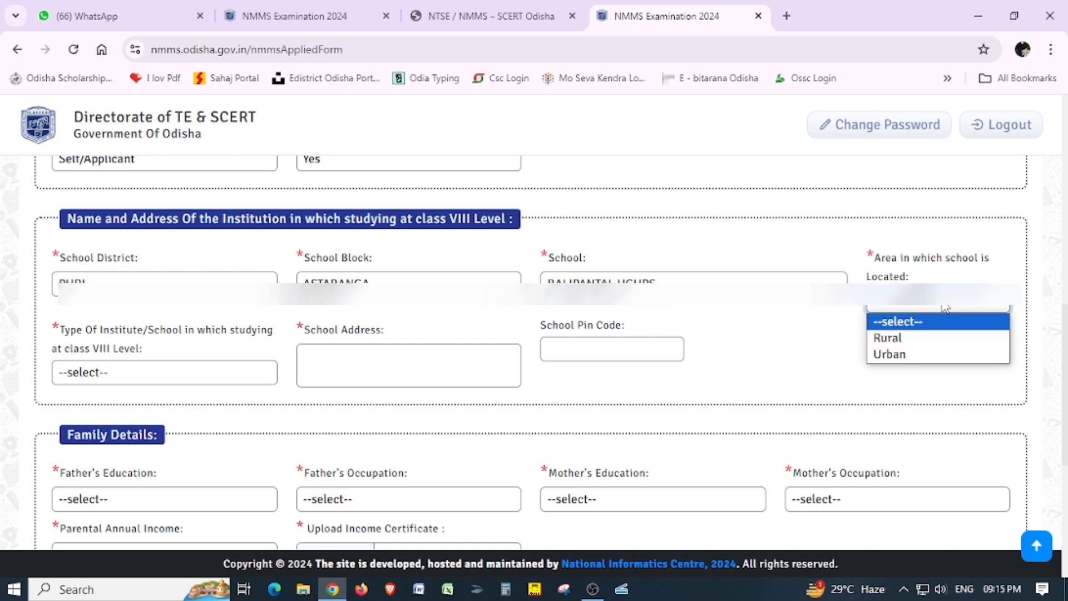
left_click(925, 344)
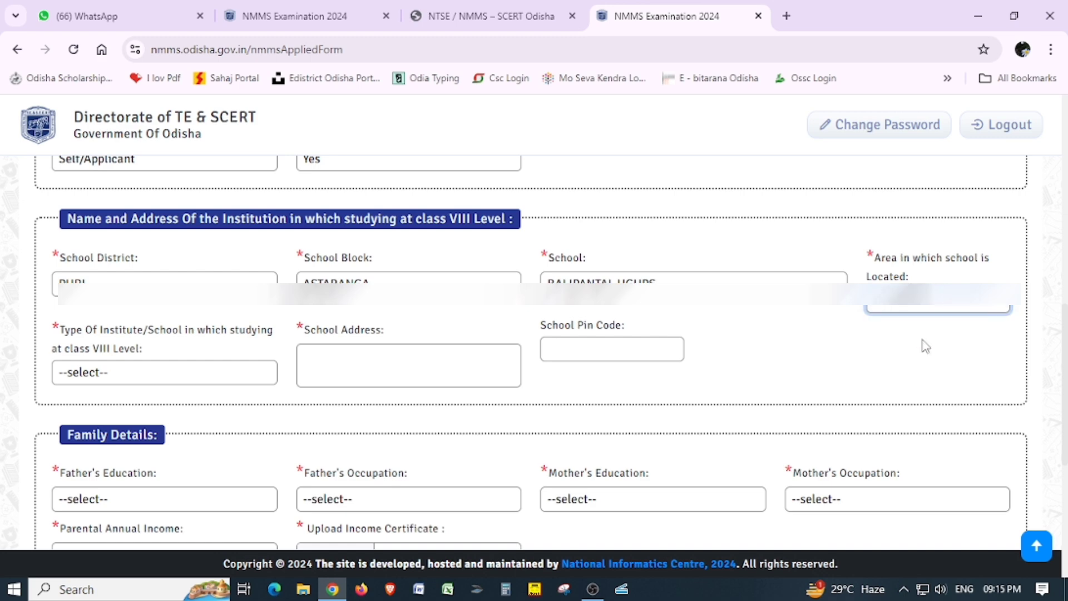
left_click(149, 378)
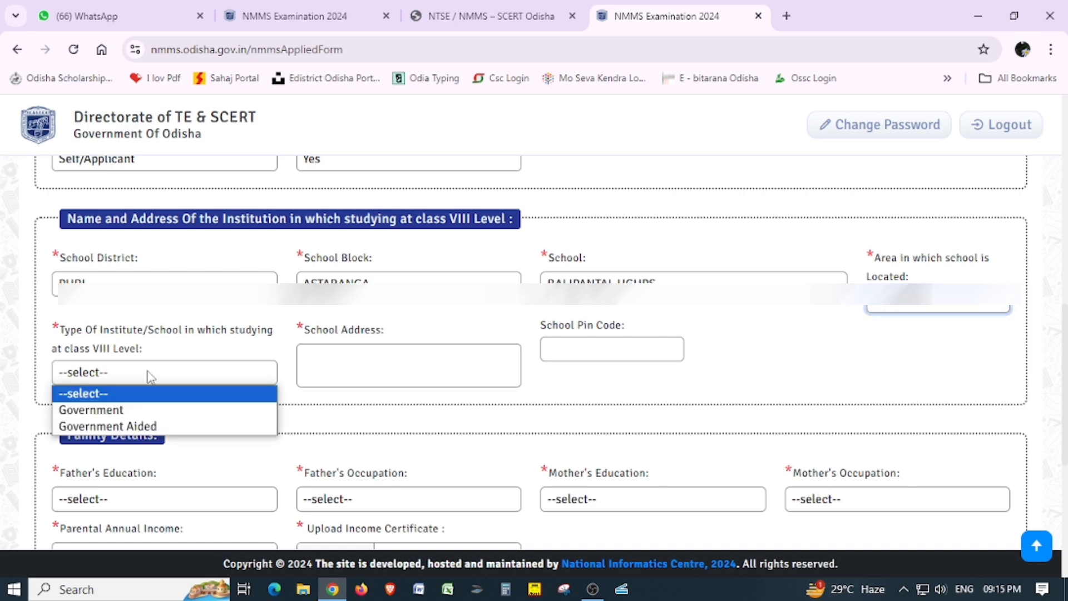
left_click(155, 415)
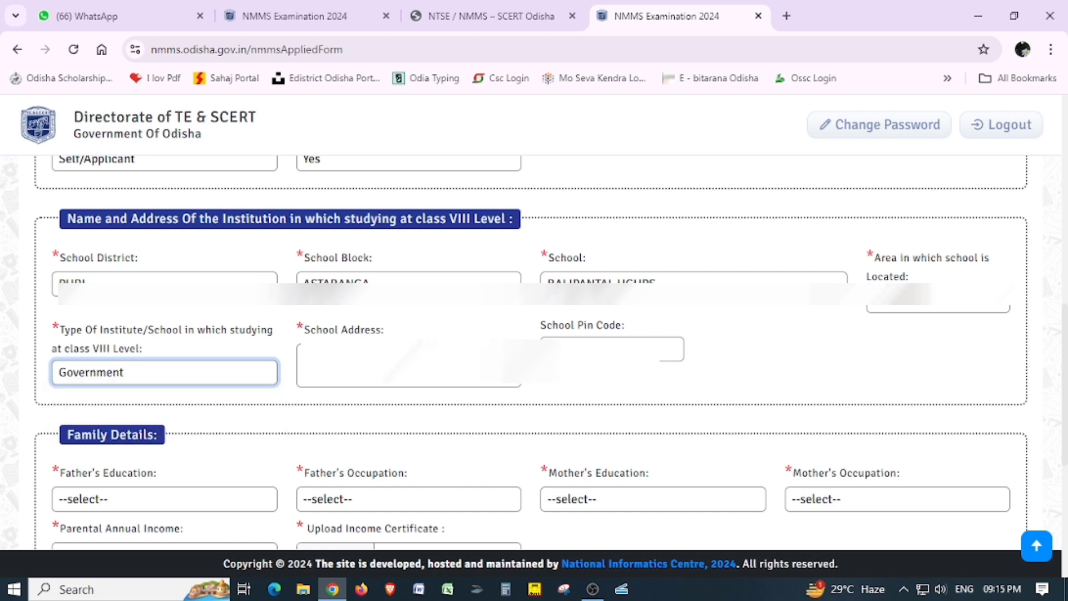
left_click(409, 364)
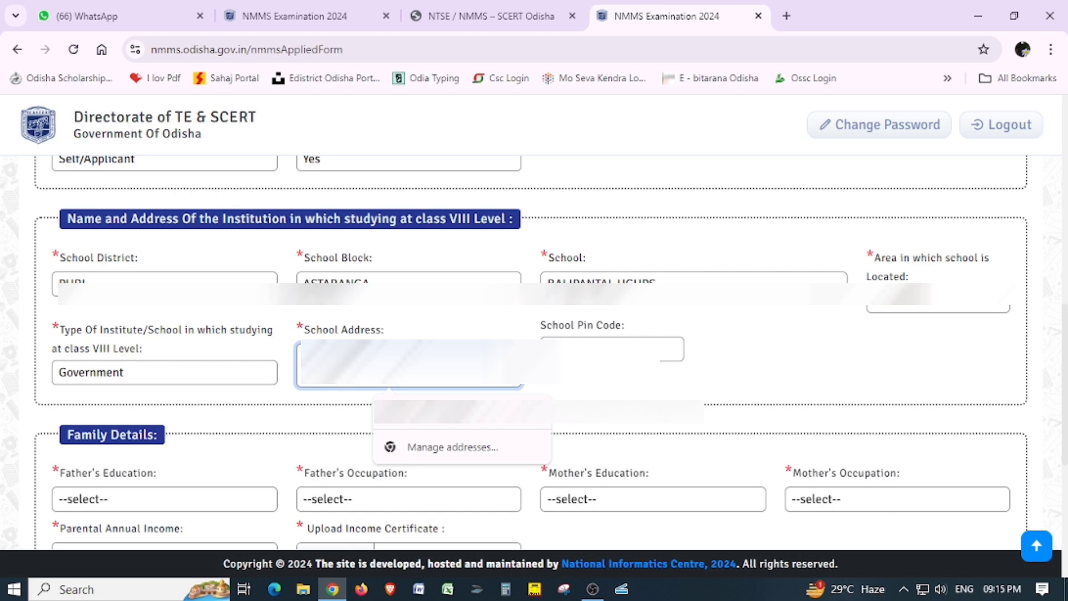
left_click(607, 384)
left_click(612, 349)
type("752")
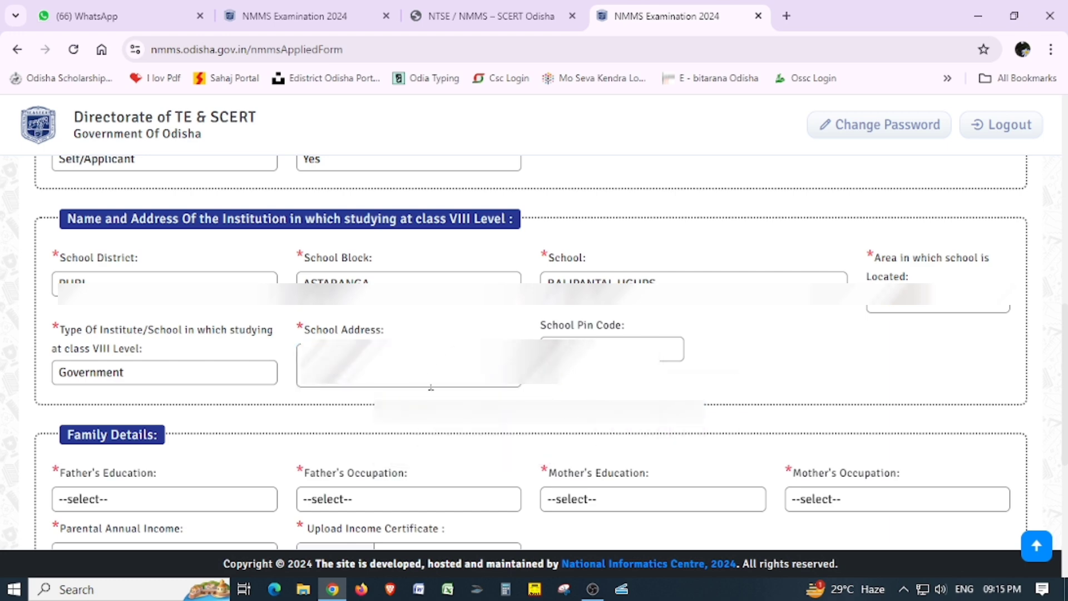
scroll(365, 439, "down", 4)
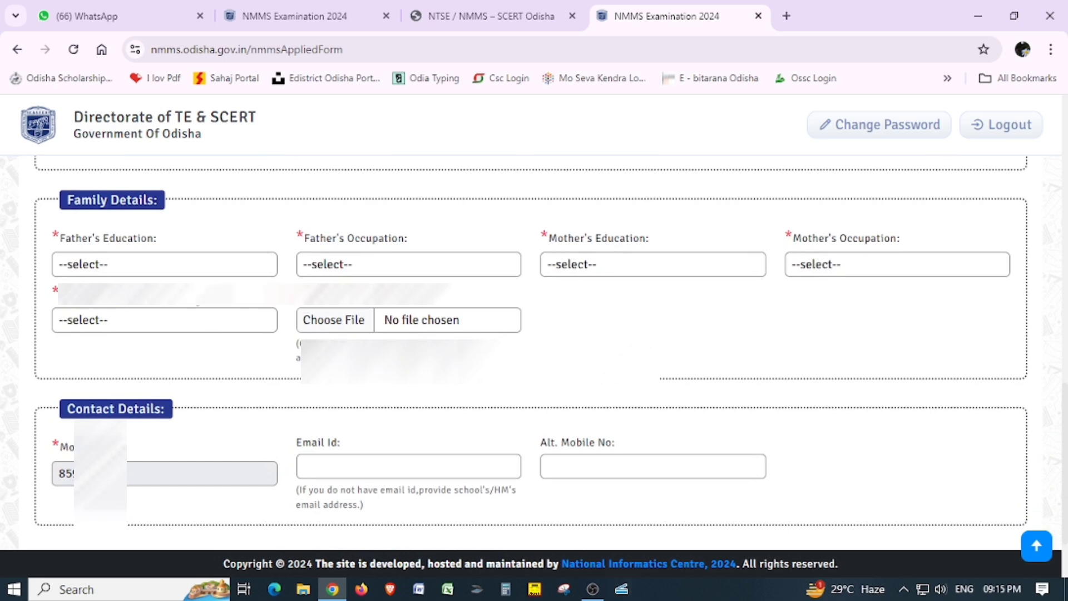
Set father's education to Upper Primary and occupation to Farmer,Fisherman and Related Worker.
left_click(136, 269)
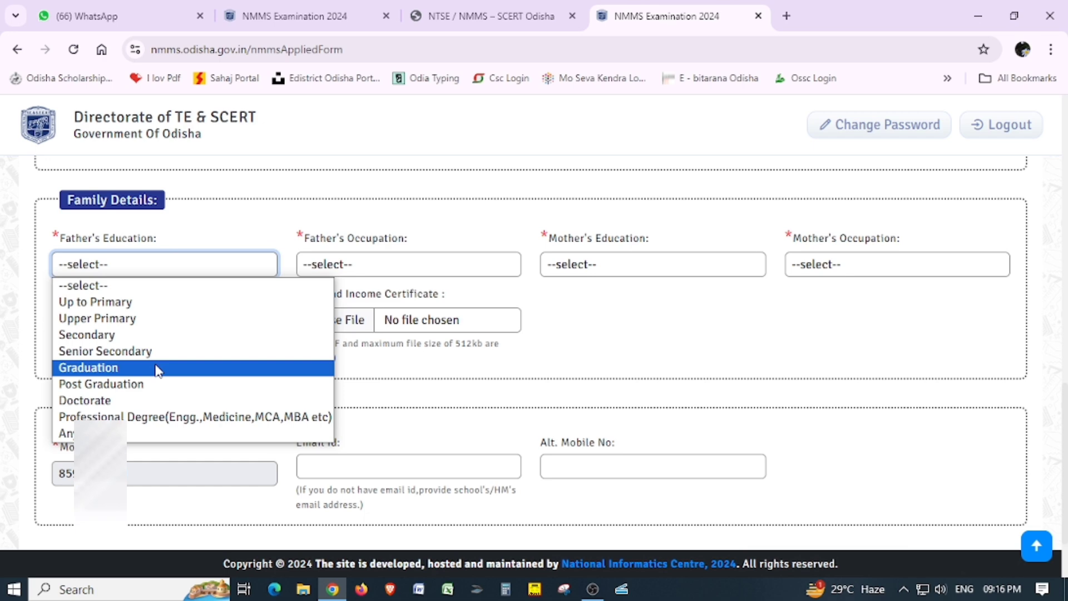
left_click(159, 327)
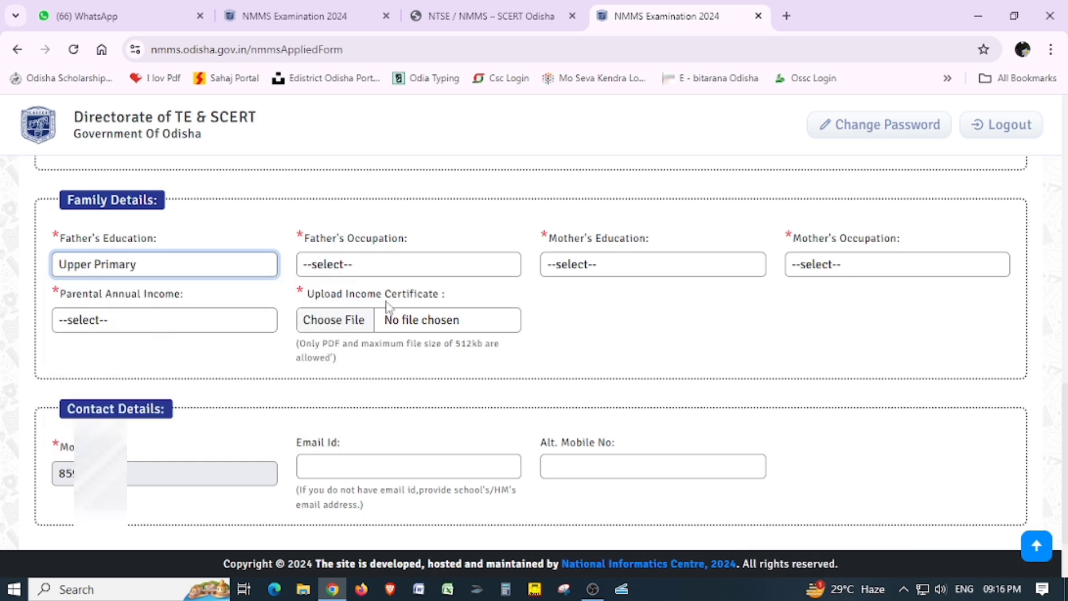
left_click(376, 267)
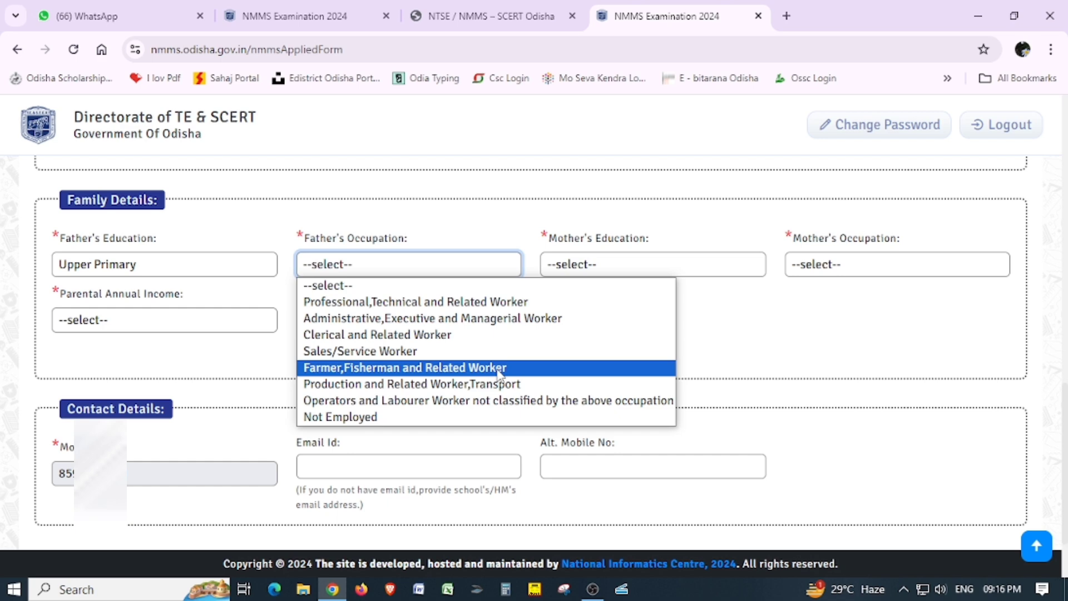
left_click(498, 369)
Set mother's education to Upper Primary and occupation to Farmer,Fisherman and Related Worker.
left_click(640, 264)
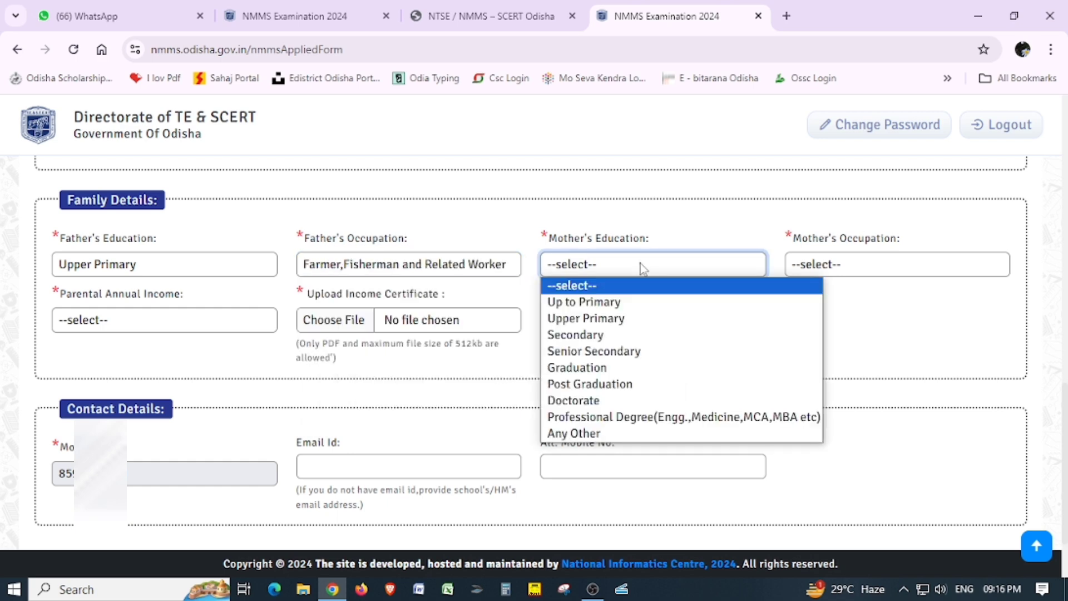
left_click(645, 318)
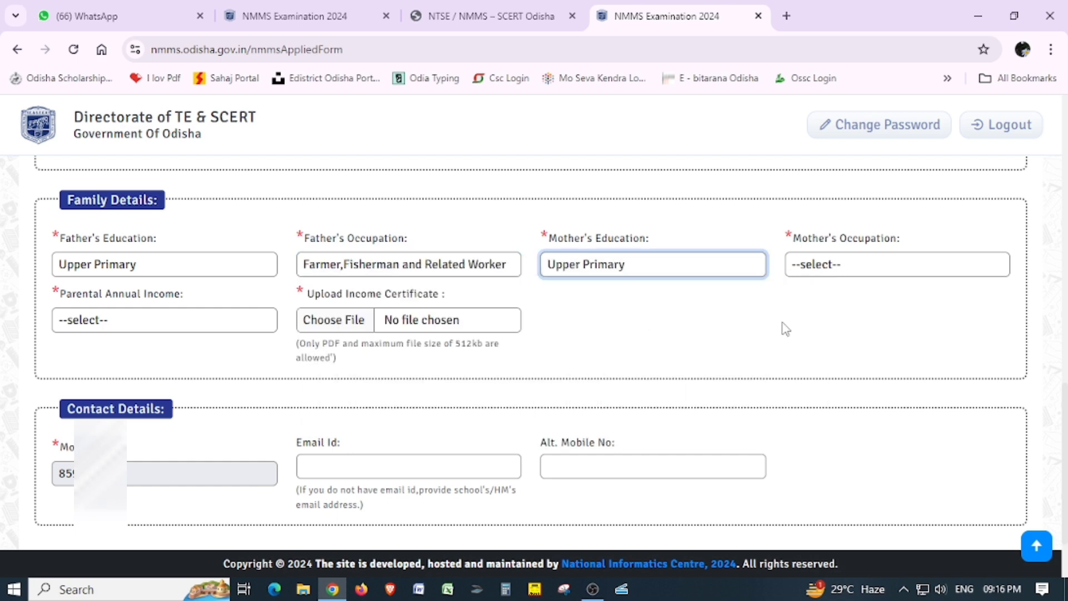
left_click(871, 271)
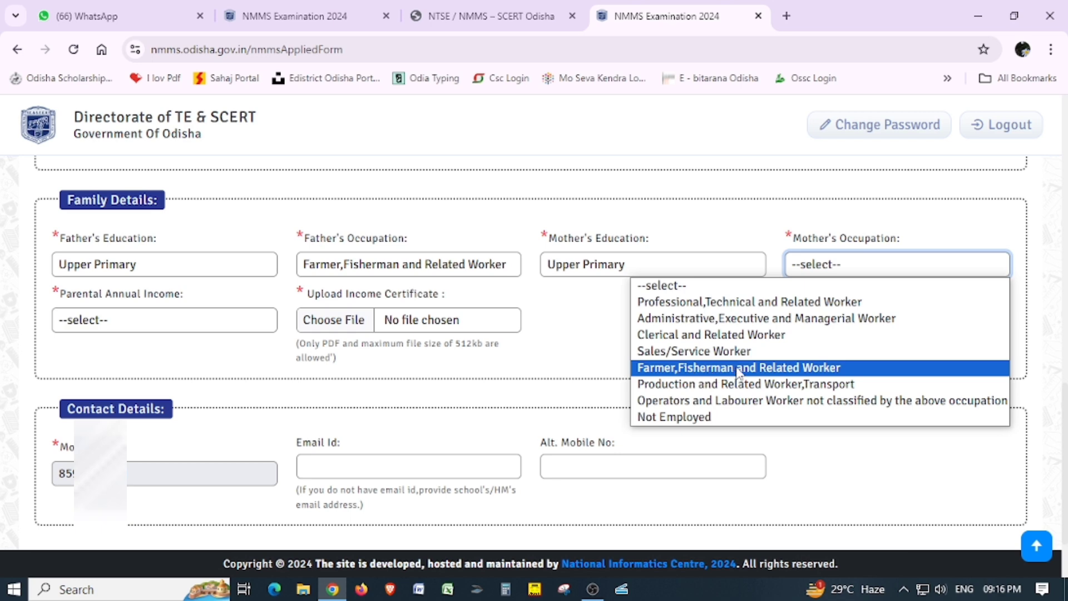
left_click(799, 368)
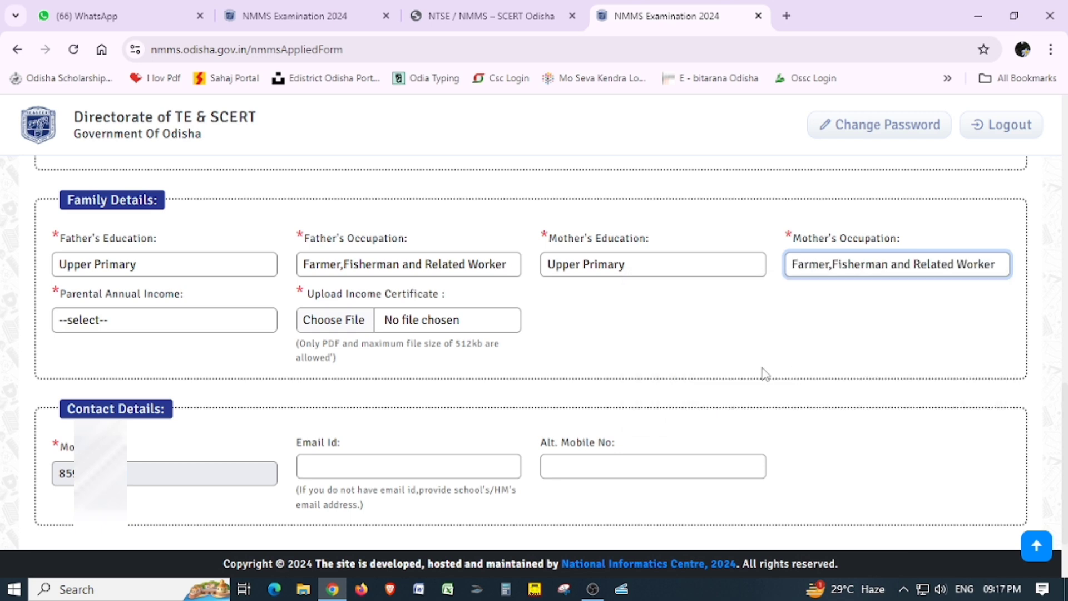
Expand the Parental Annual Income dropdown in Family Details.
left_click(138, 322)
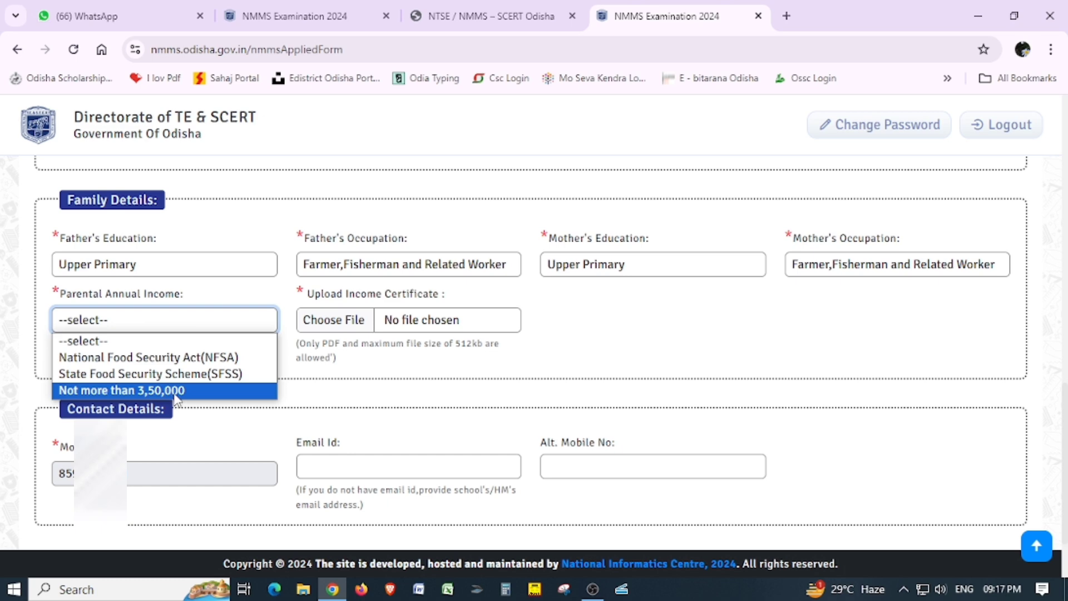
Select National Food Security Act(NFSA) as parental income and attach RESIDENT CER.pdf from Downloads.
left_click(168, 363)
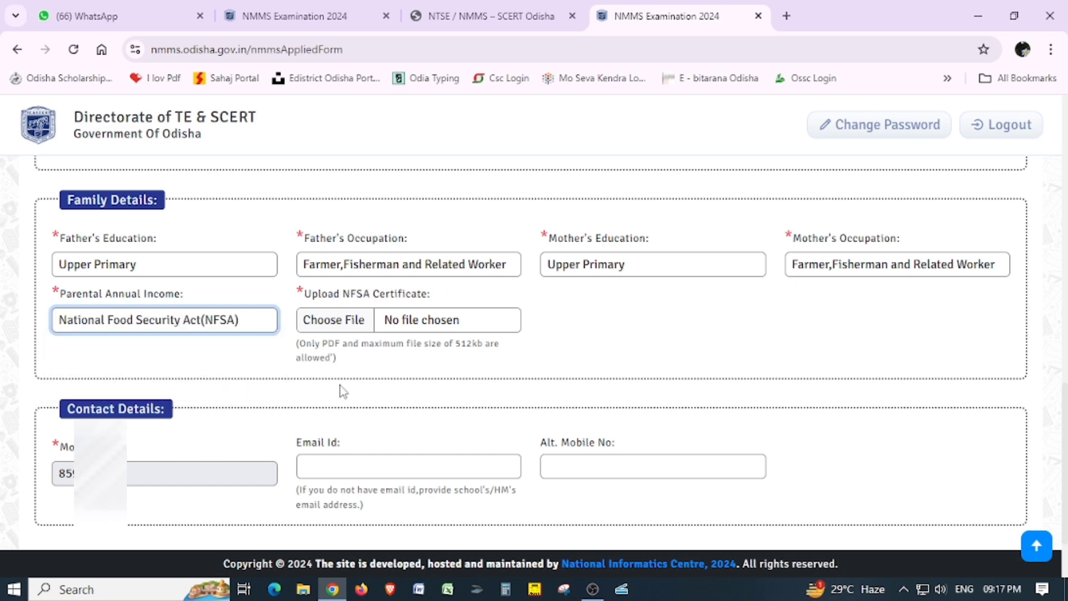
left_click(353, 329)
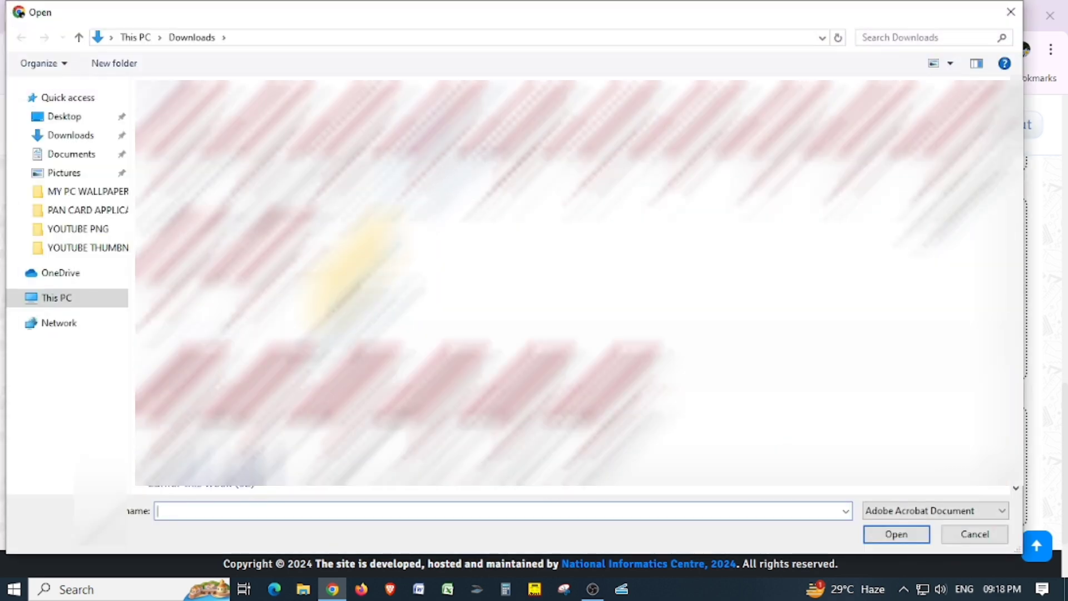
double_click(543, 174)
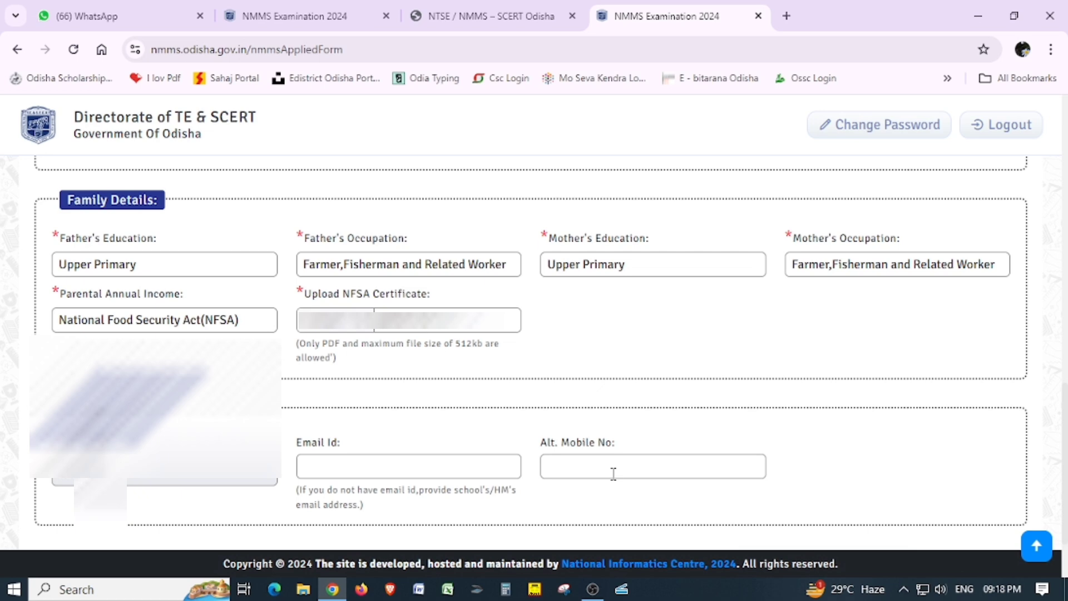
scroll(752, 470, "down", 2)
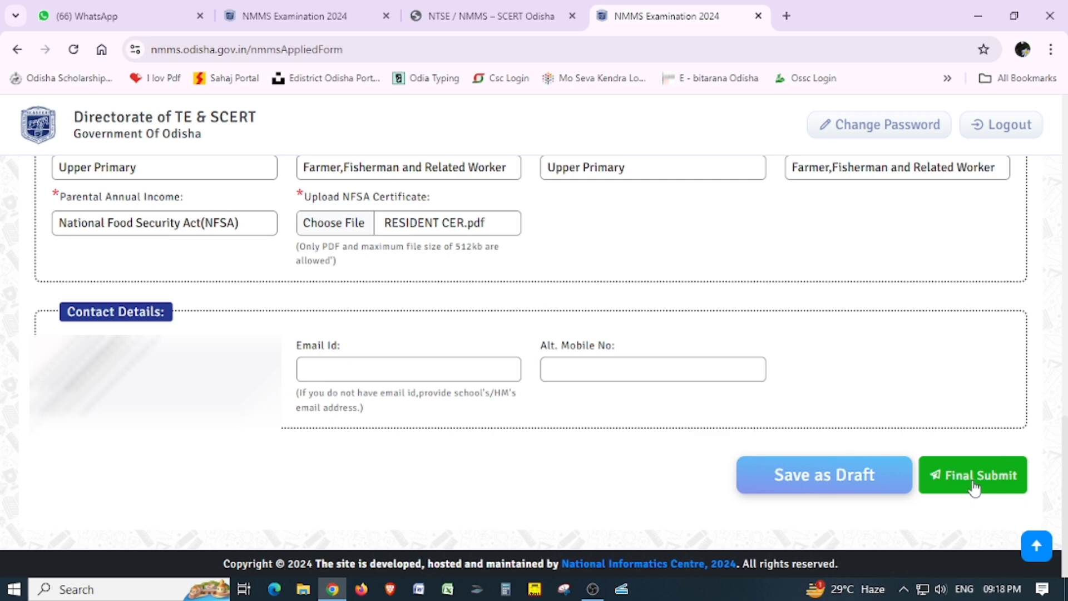
Final-submit the application, confirming the submission and acknowledging the success message.
left_click(974, 486)
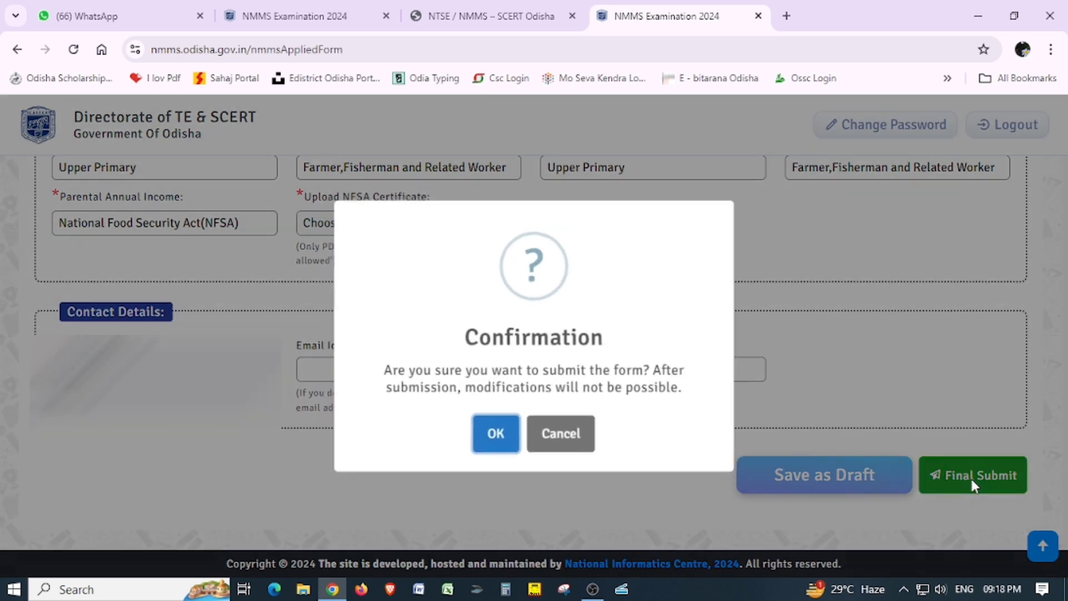
left_click(492, 437)
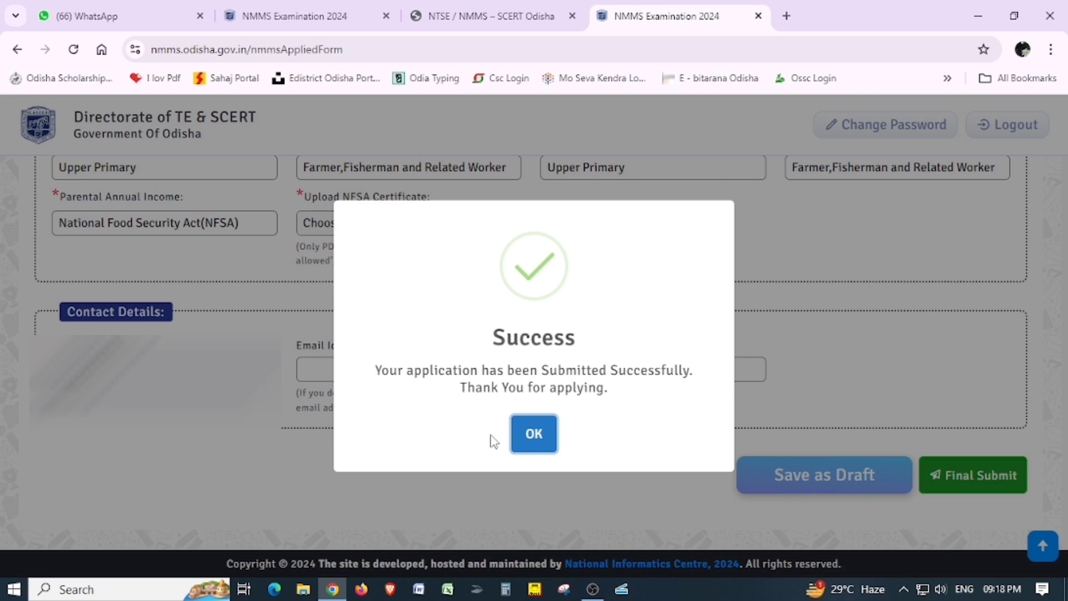
left_click(534, 444)
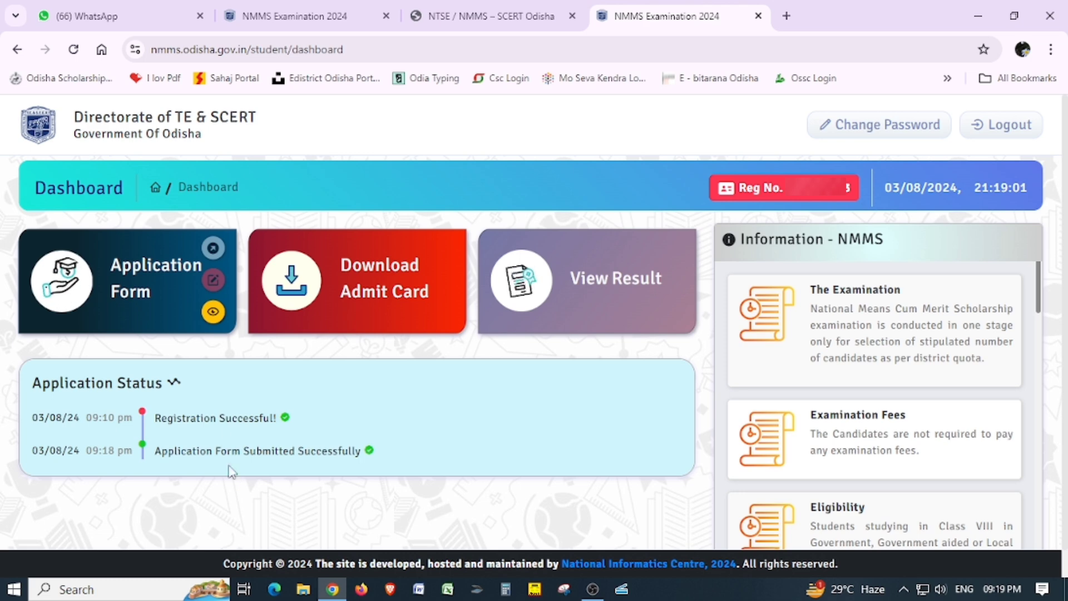
left_click(213, 314)
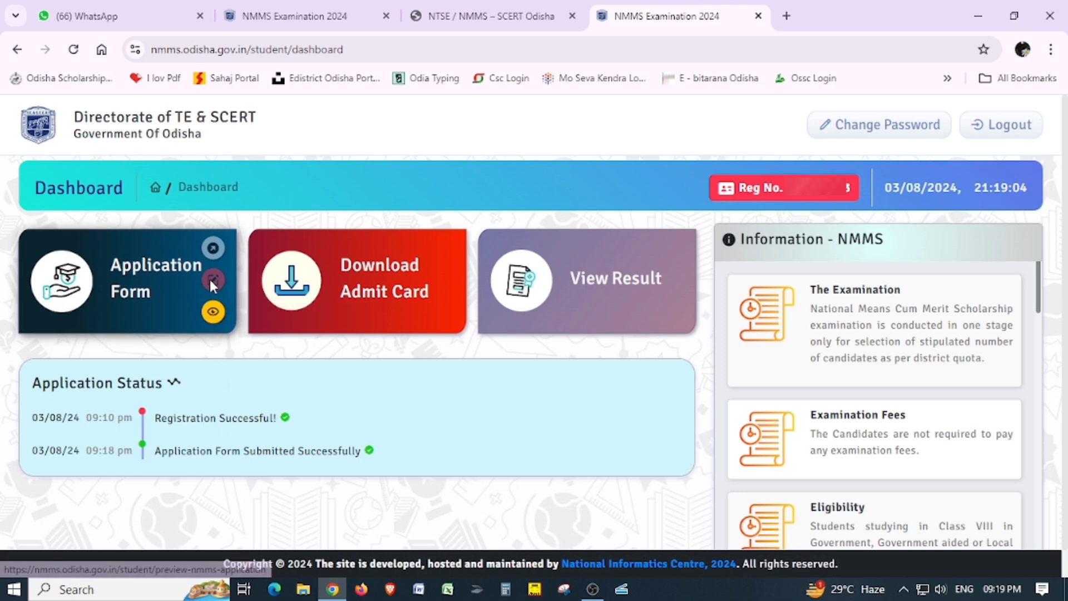
Open the Preview Application view from the dashboard's Application Form card.
left_click(214, 314)
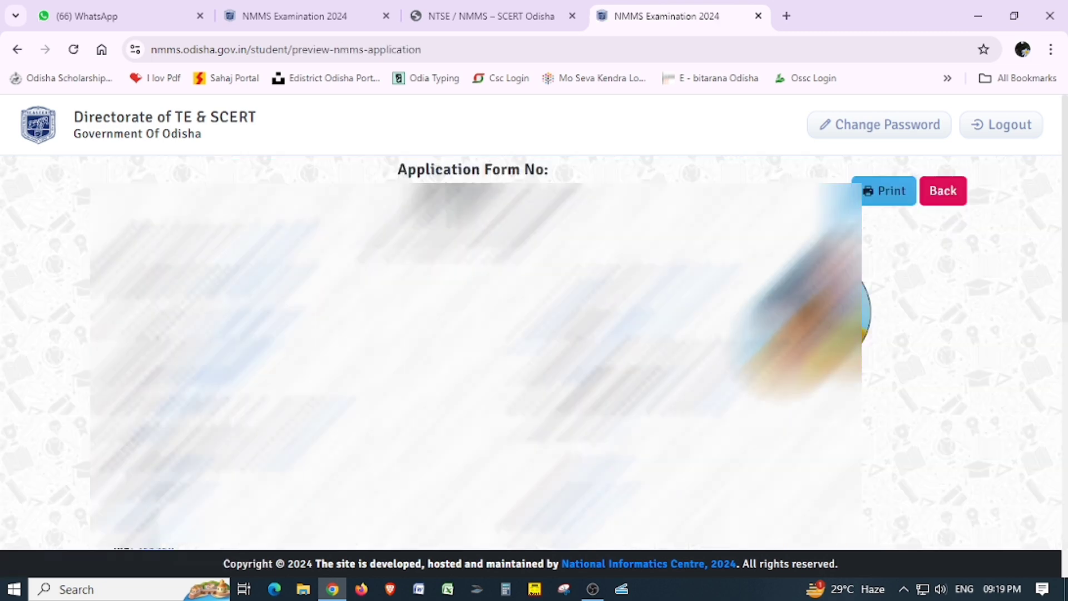